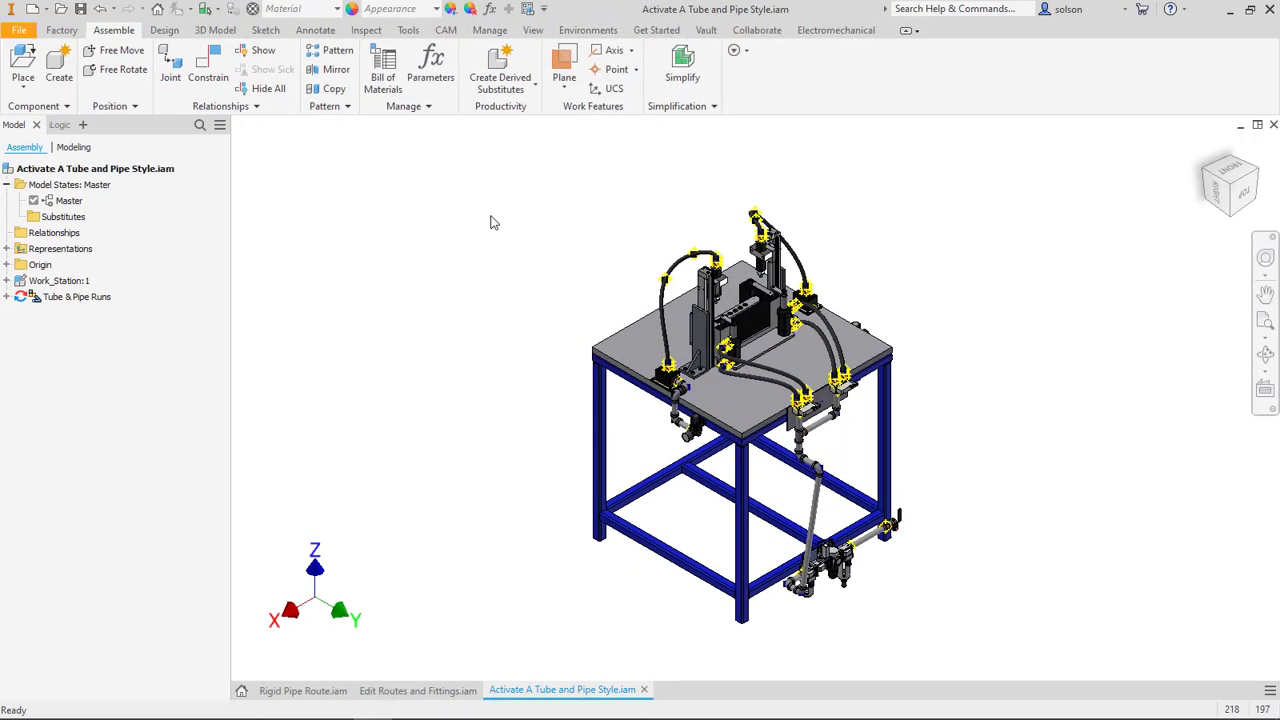
- Expand Tube & Pipe Runs and Run01 in the browser to list Run01's six flexible hoses
left_click(7, 297)
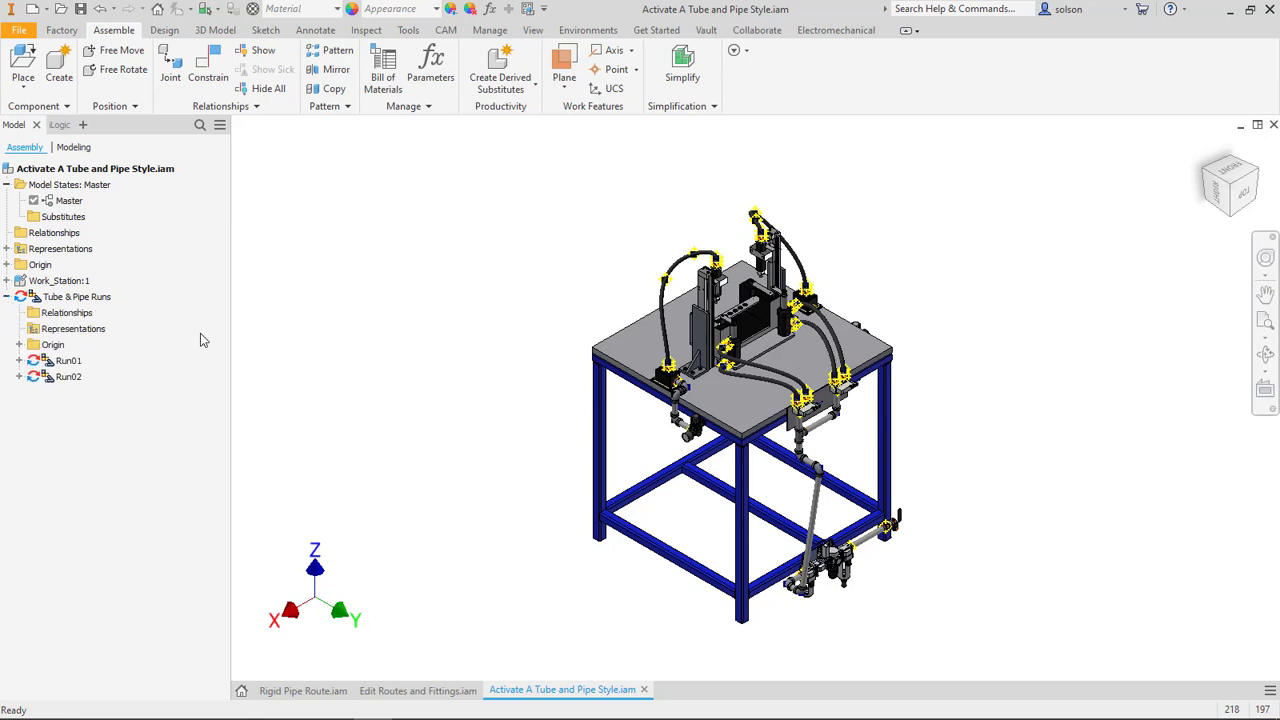
left_click(19, 361)
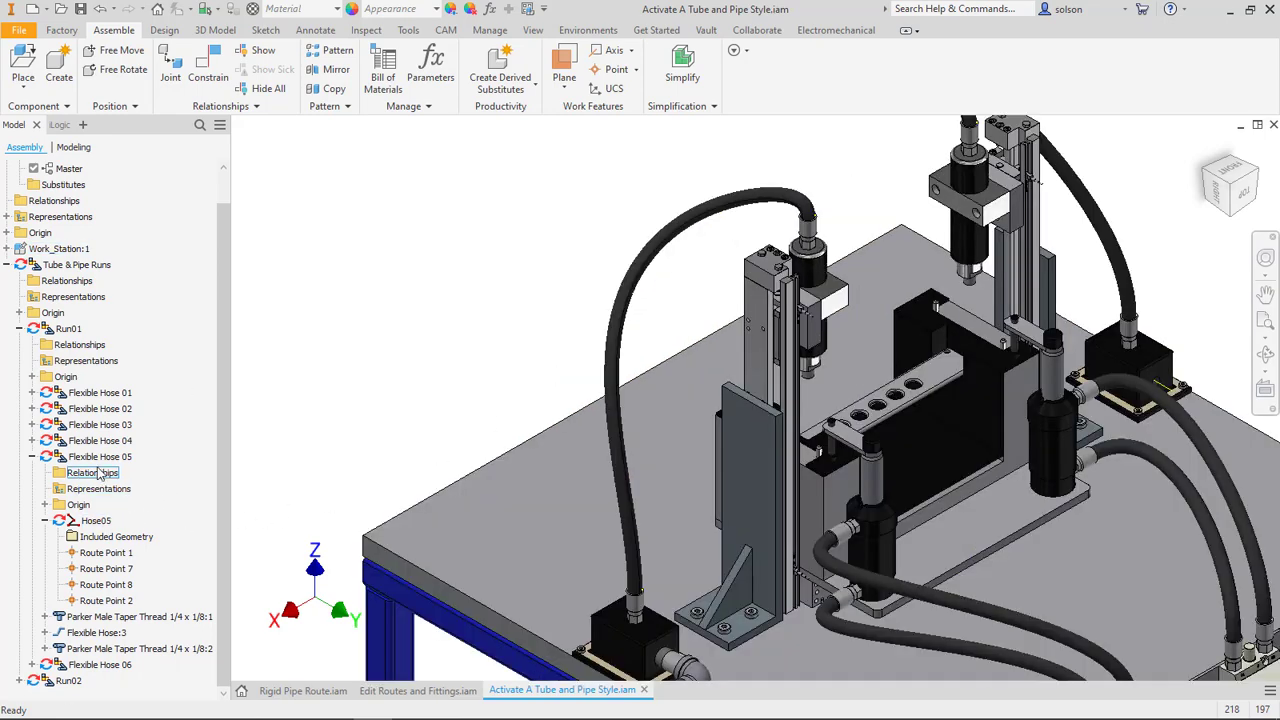
- Give Hose05 the 5/16" Blue Hose style and finish the route
left_click(96, 520)
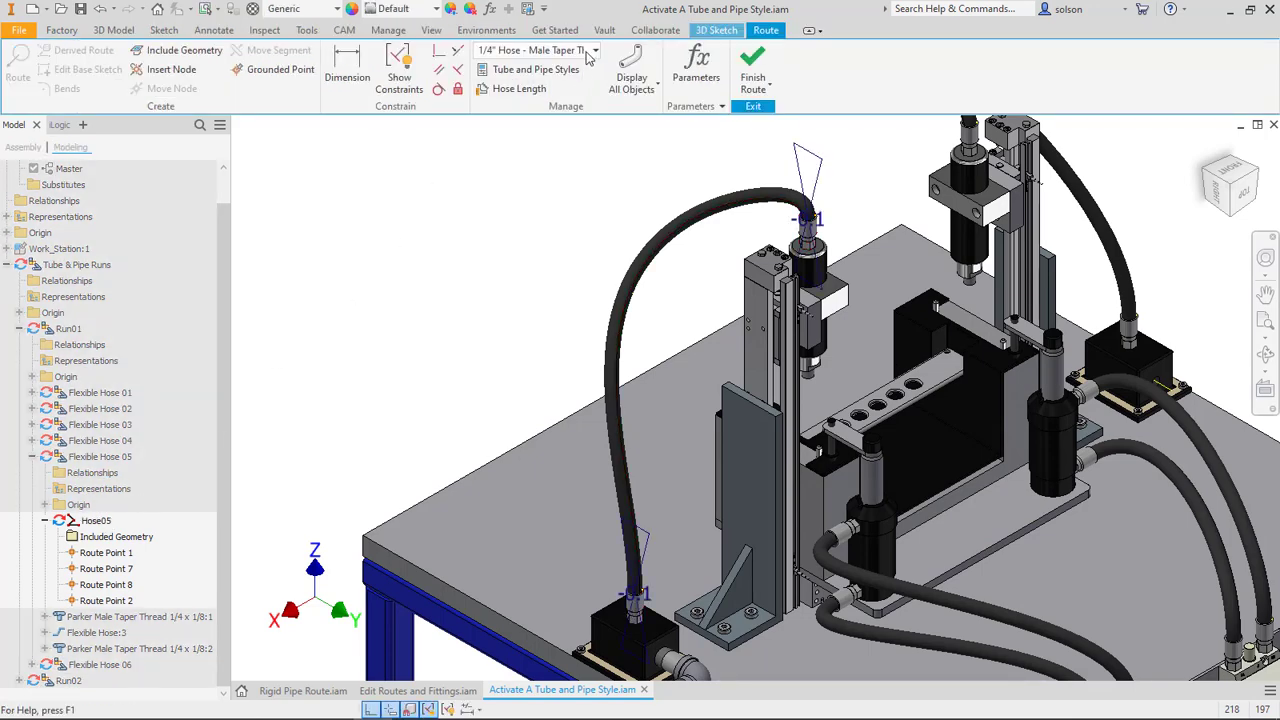
left_click(589, 52)
left_click(523, 168)
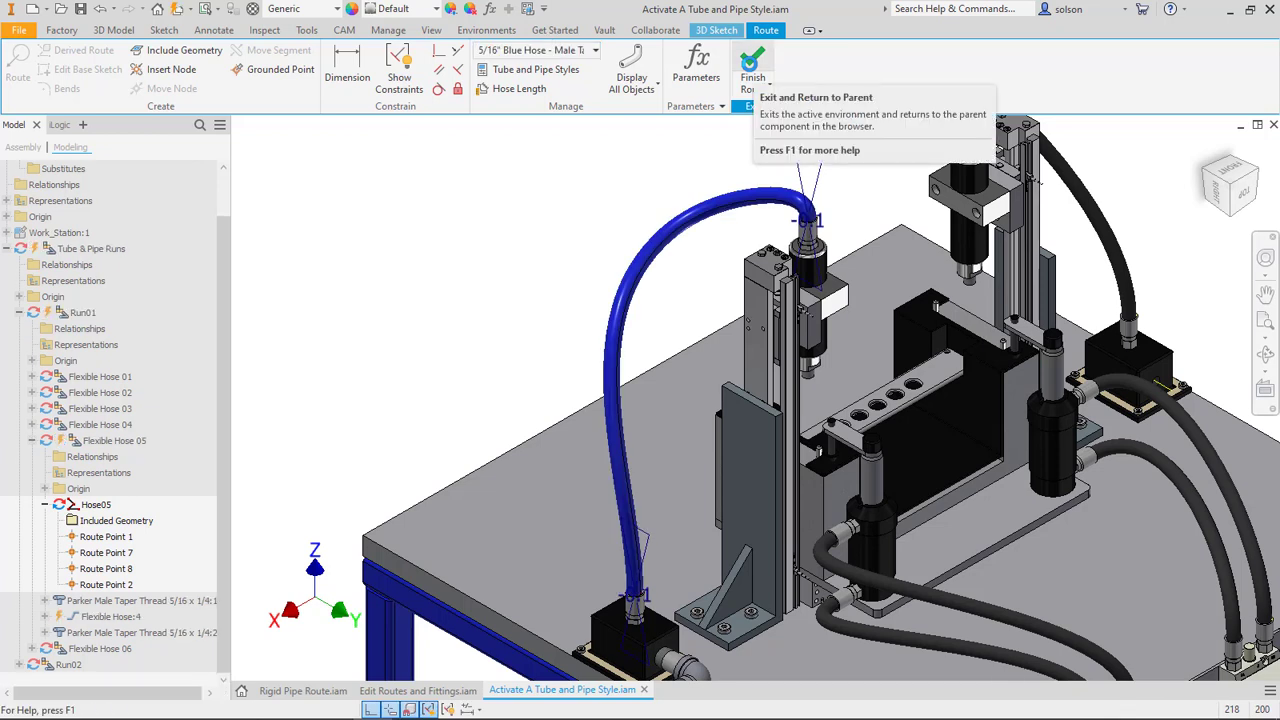
left_click(752, 66)
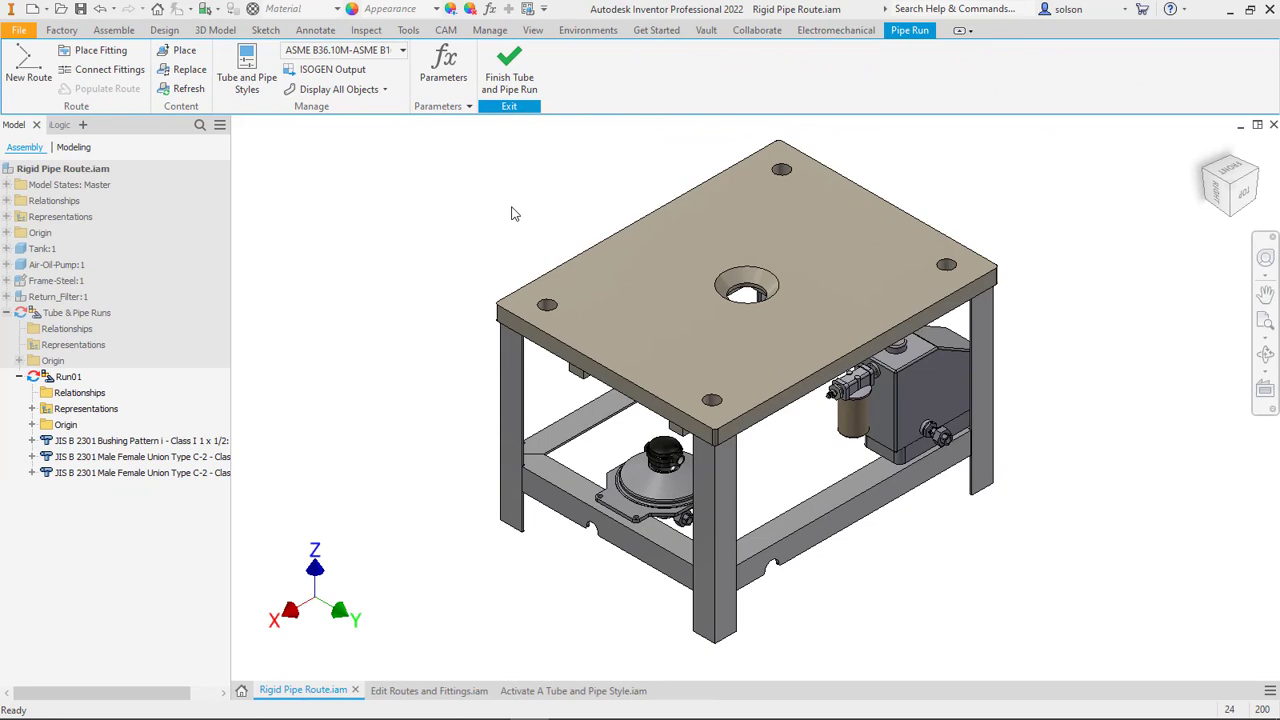
- Turn on visibility of the Origin Planes and User Work Planes
left_click(533, 30)
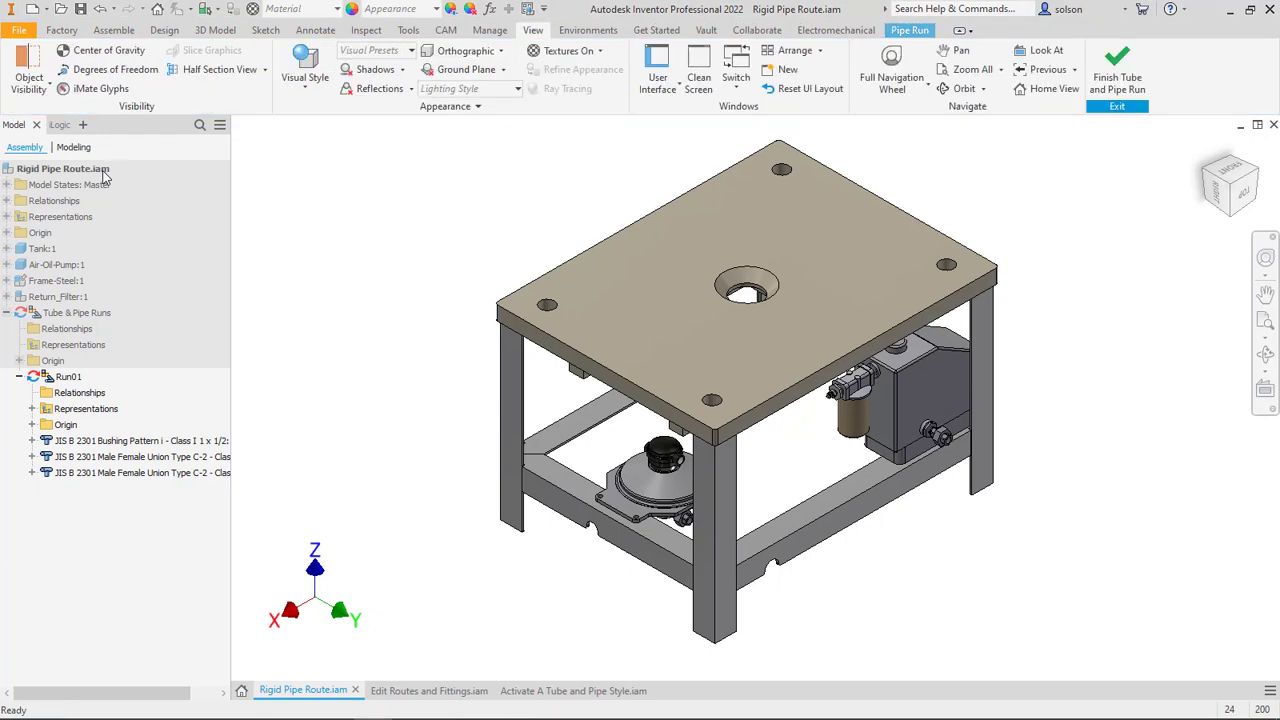
left_click(30, 78)
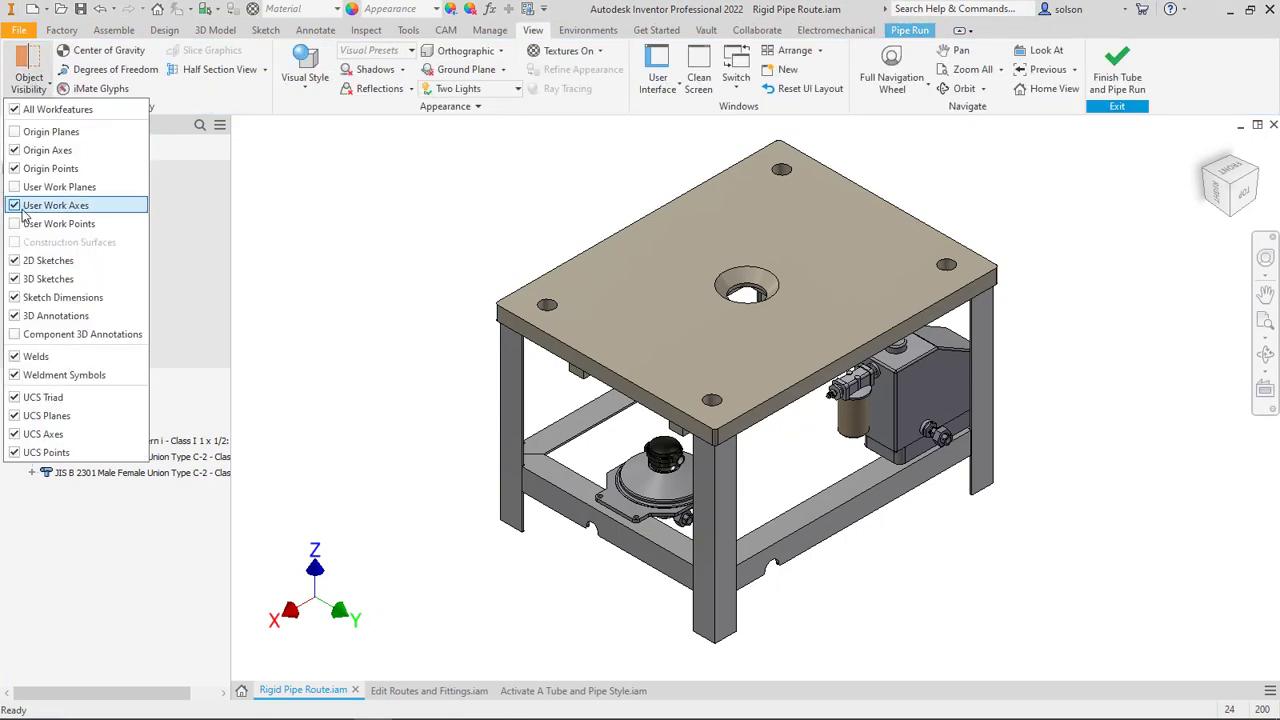
left_click(17, 135)
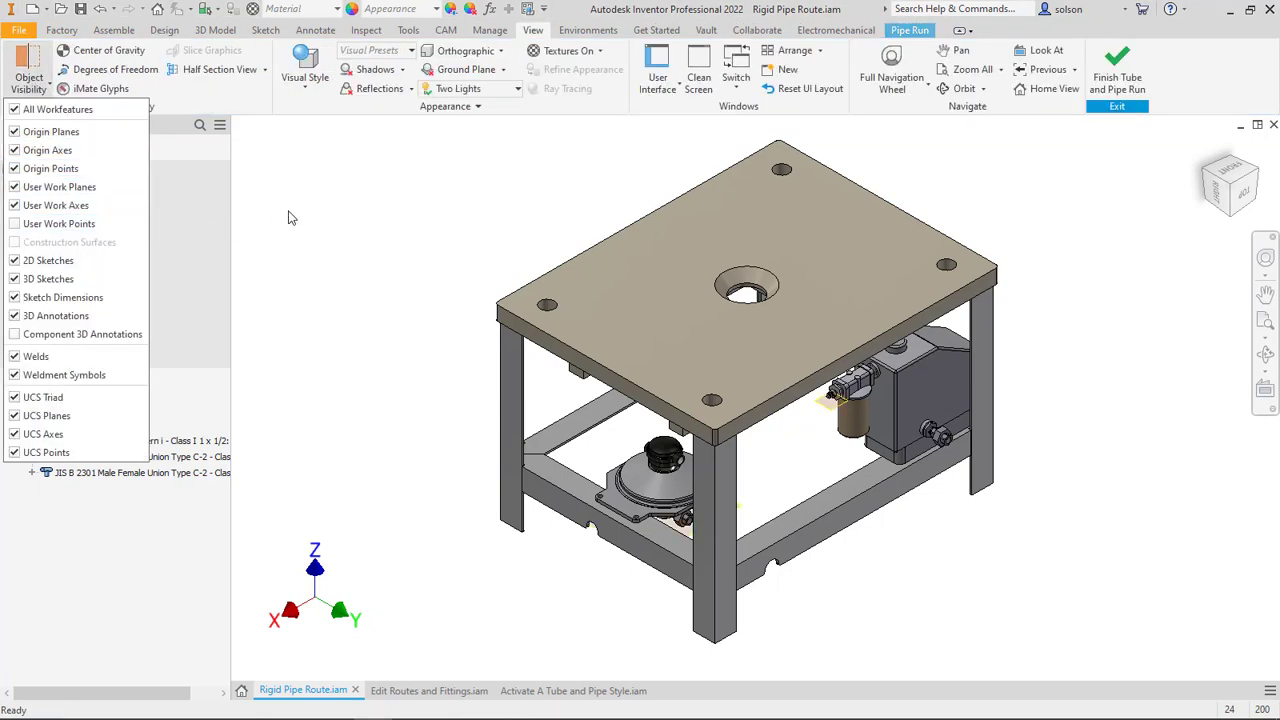
left_click(340, 228)
middle_click_drag(505, 270, 470, 245, "shift")
- Create a new rigid pipe route, accepting the default name Route 01
left_click(910, 30)
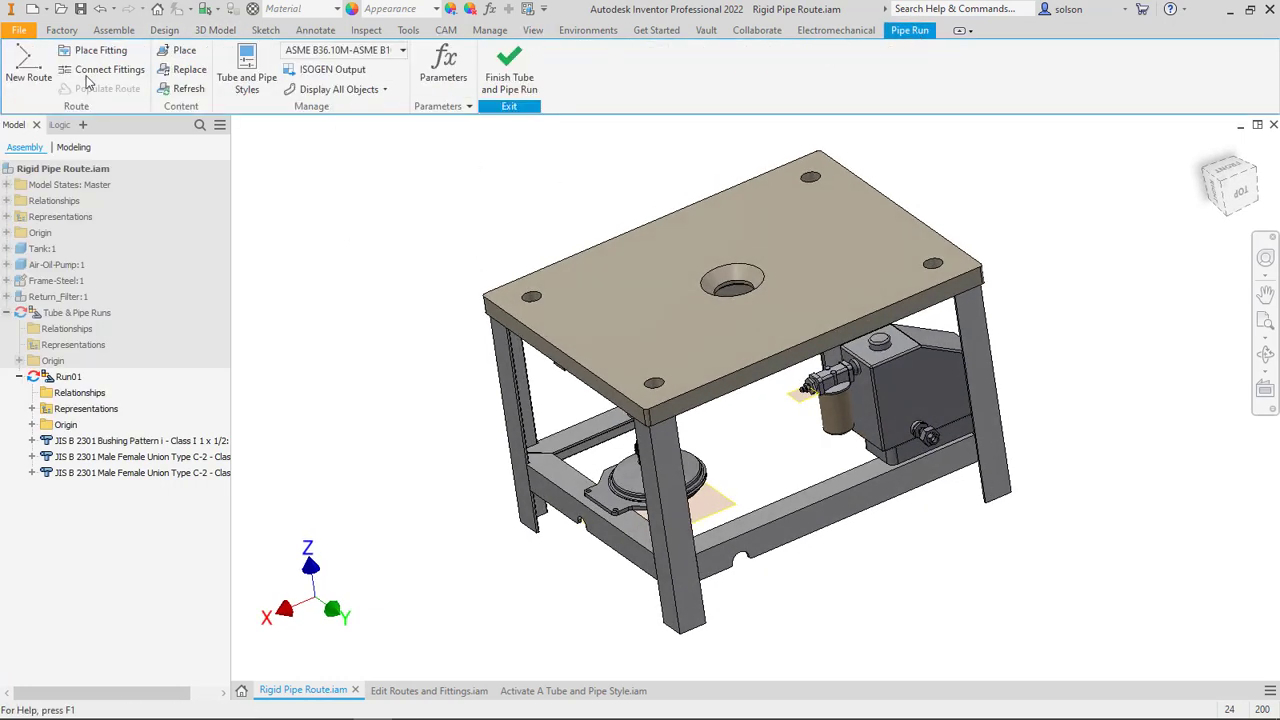
left_click(28, 68)
left_click(410, 235)
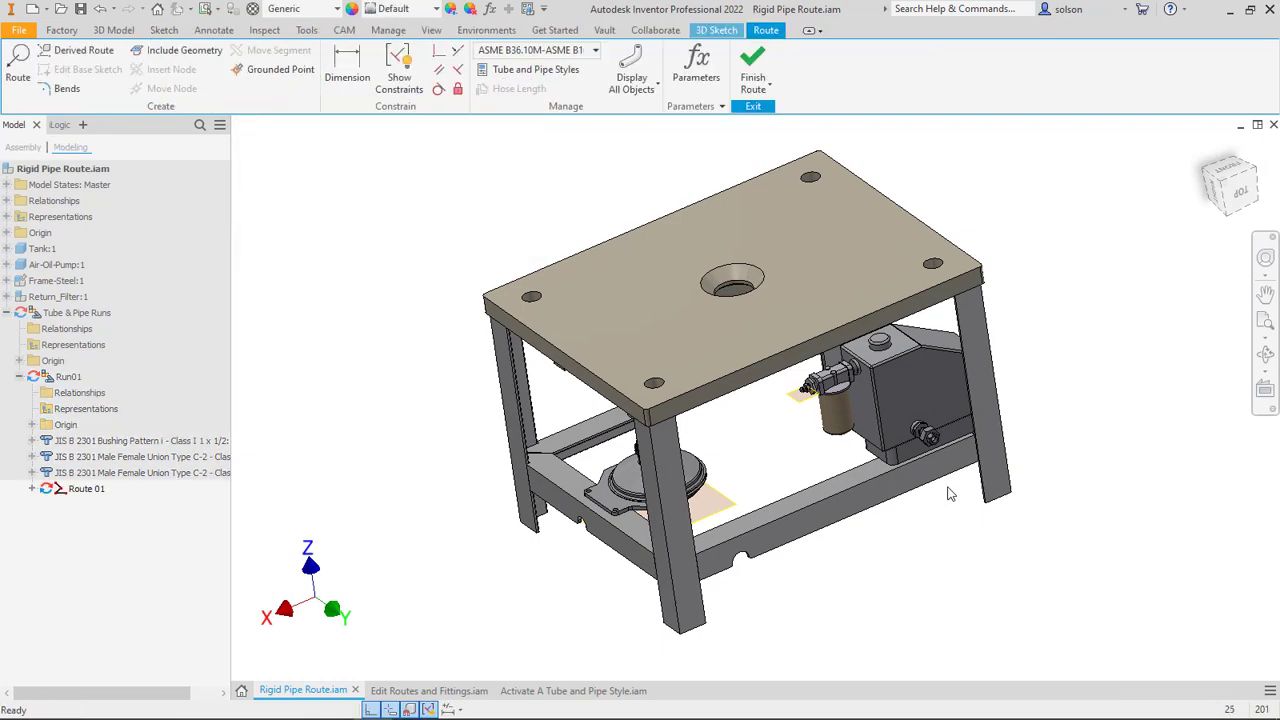
scroll(960, 480, "up", 5)
scroll(968, 475, "up", 3)
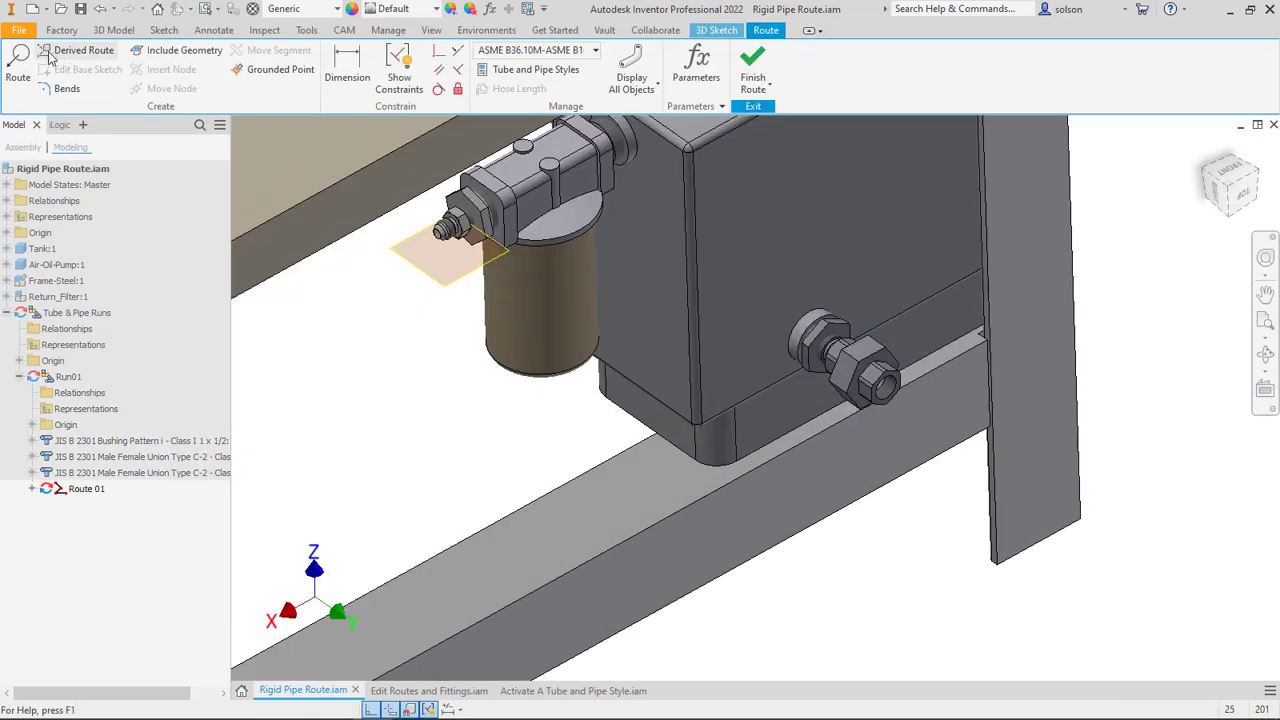
- Start the route at the tank fitting with 150 mm and 250 mm segments
left_click(18, 64)
left_click(885, 380)
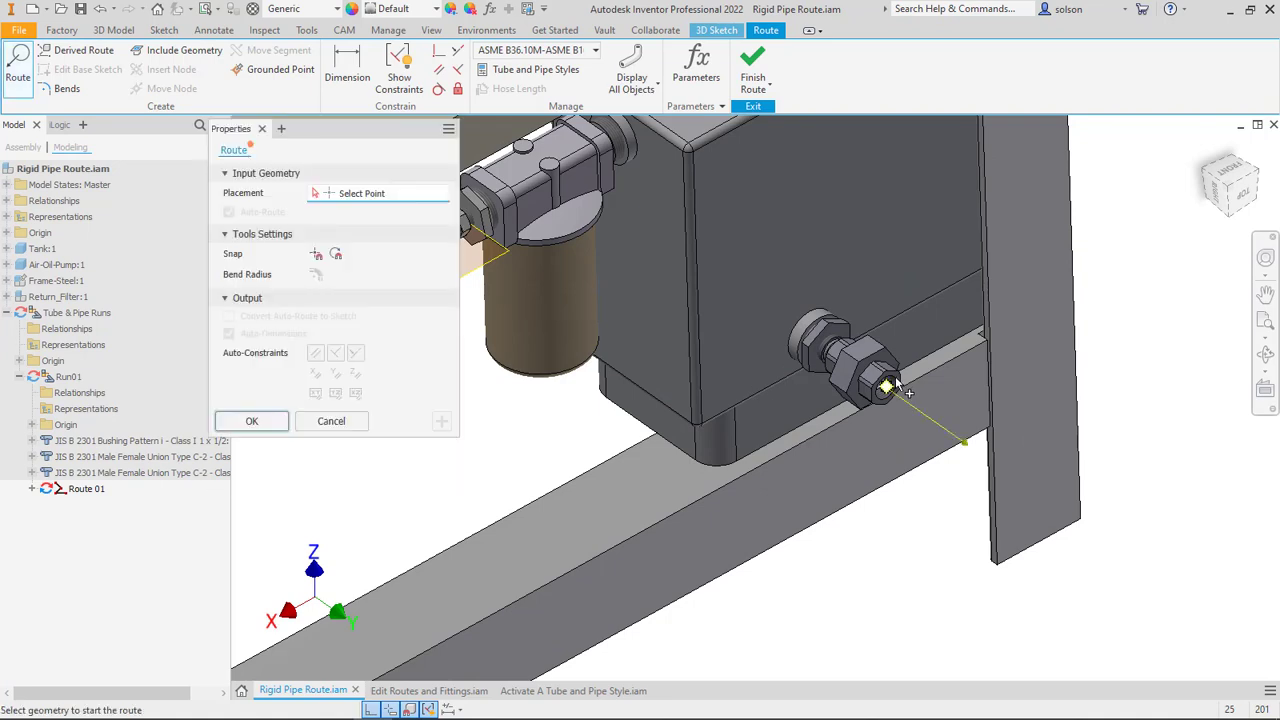
type("150")
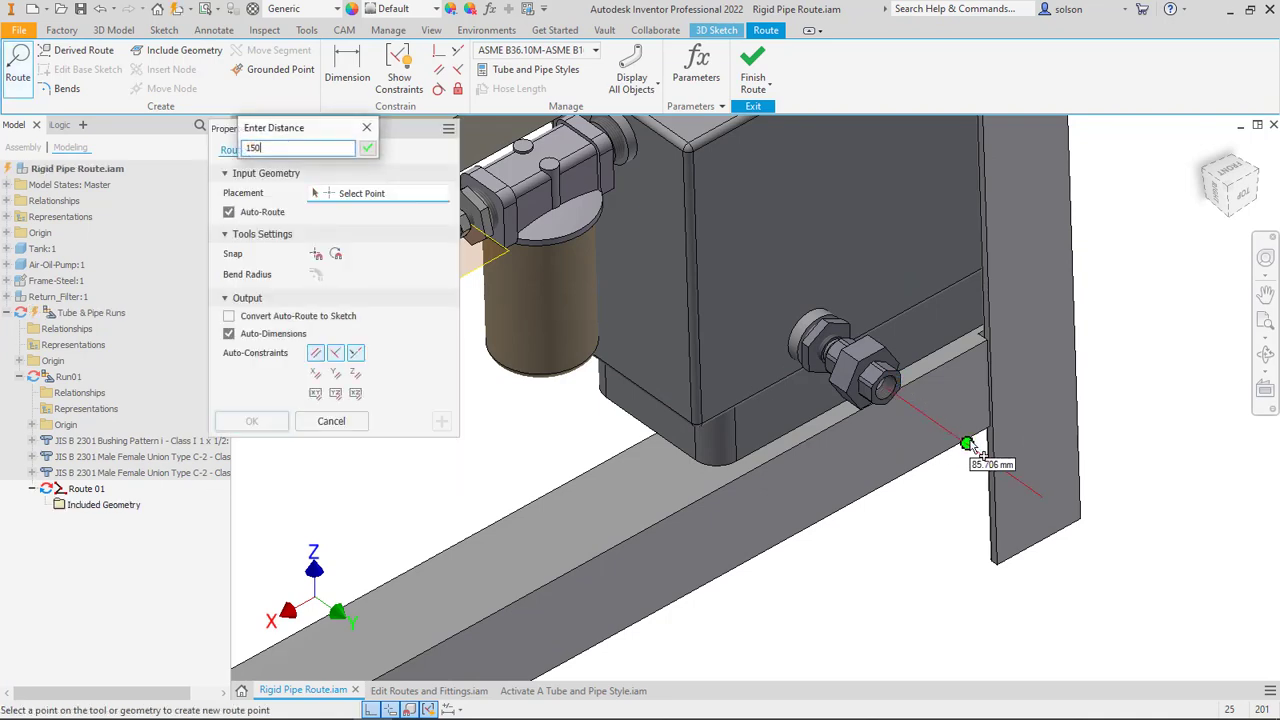
key("Return")
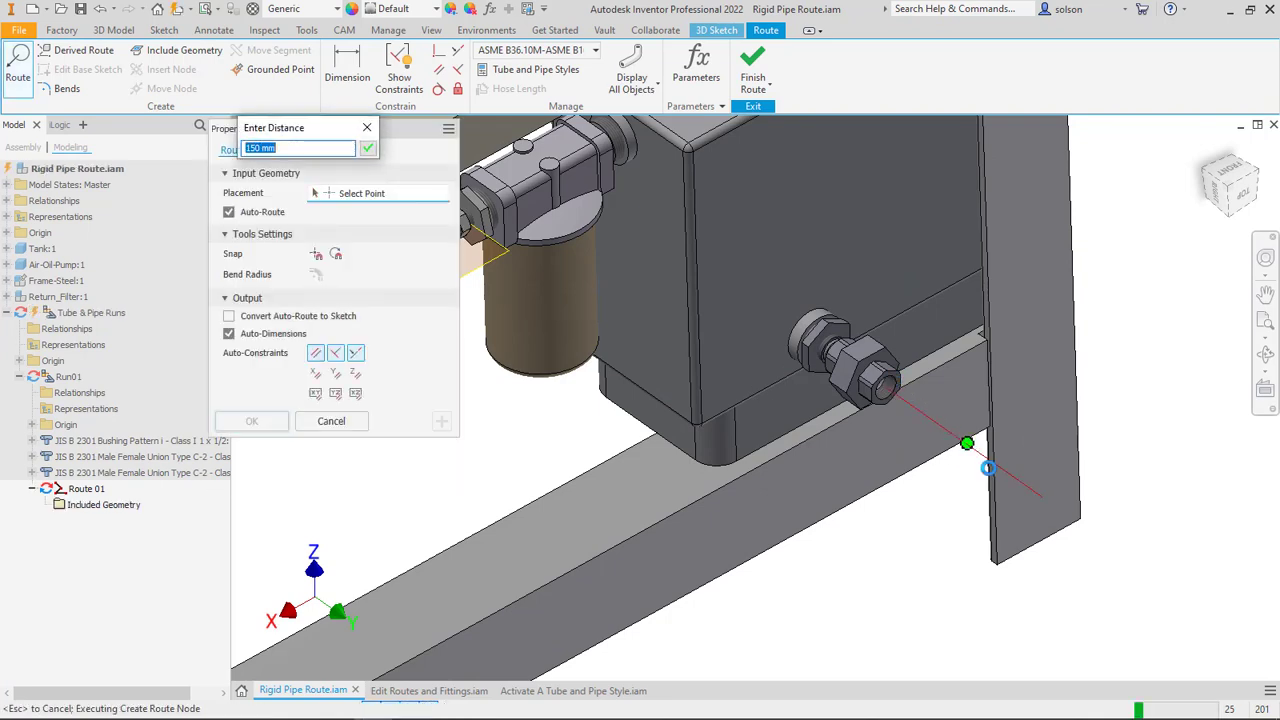
key("Home")
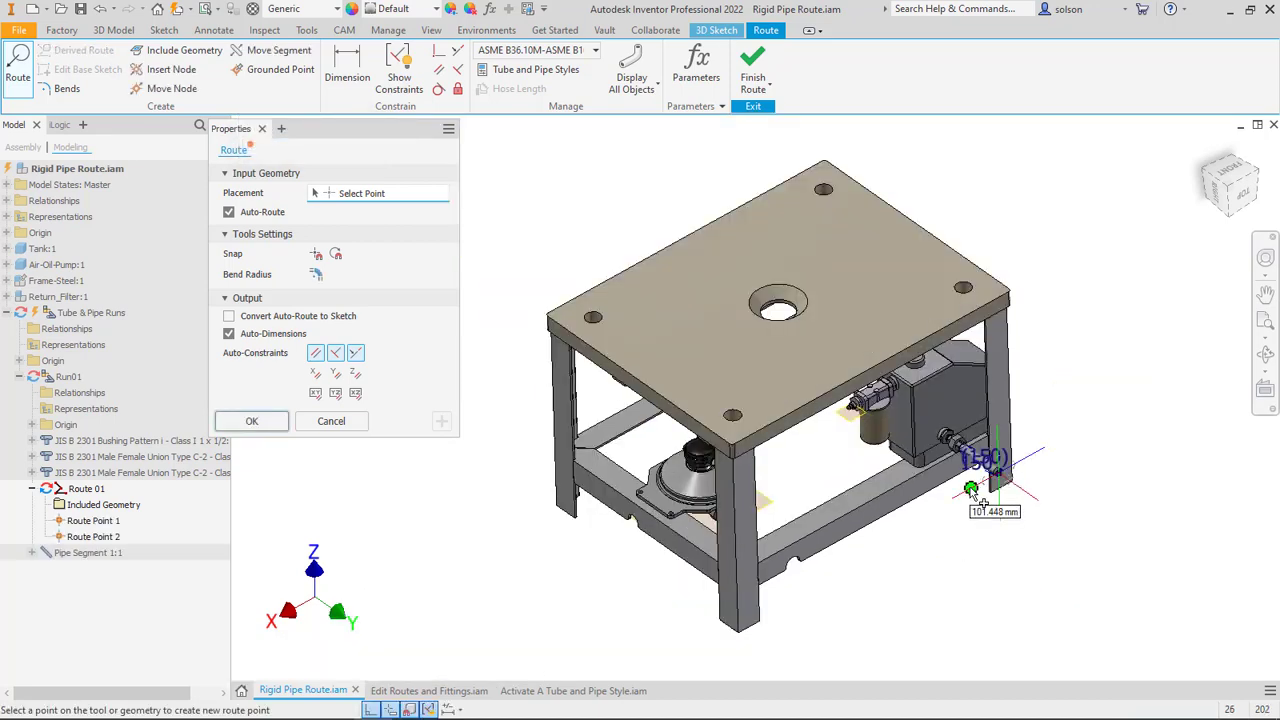
type("250")
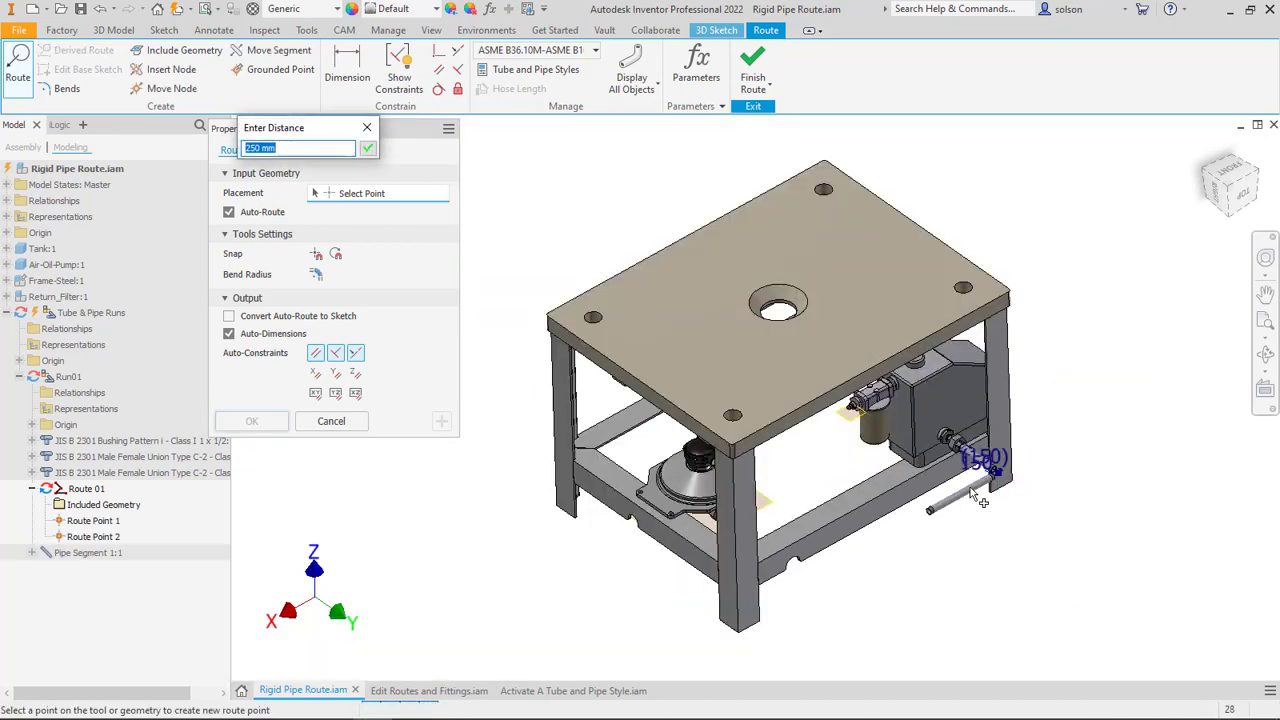
key("Return")
- With geometry snapping enabled, add a sloped segment and another free route point
scroll(983, 500, "down", 5)
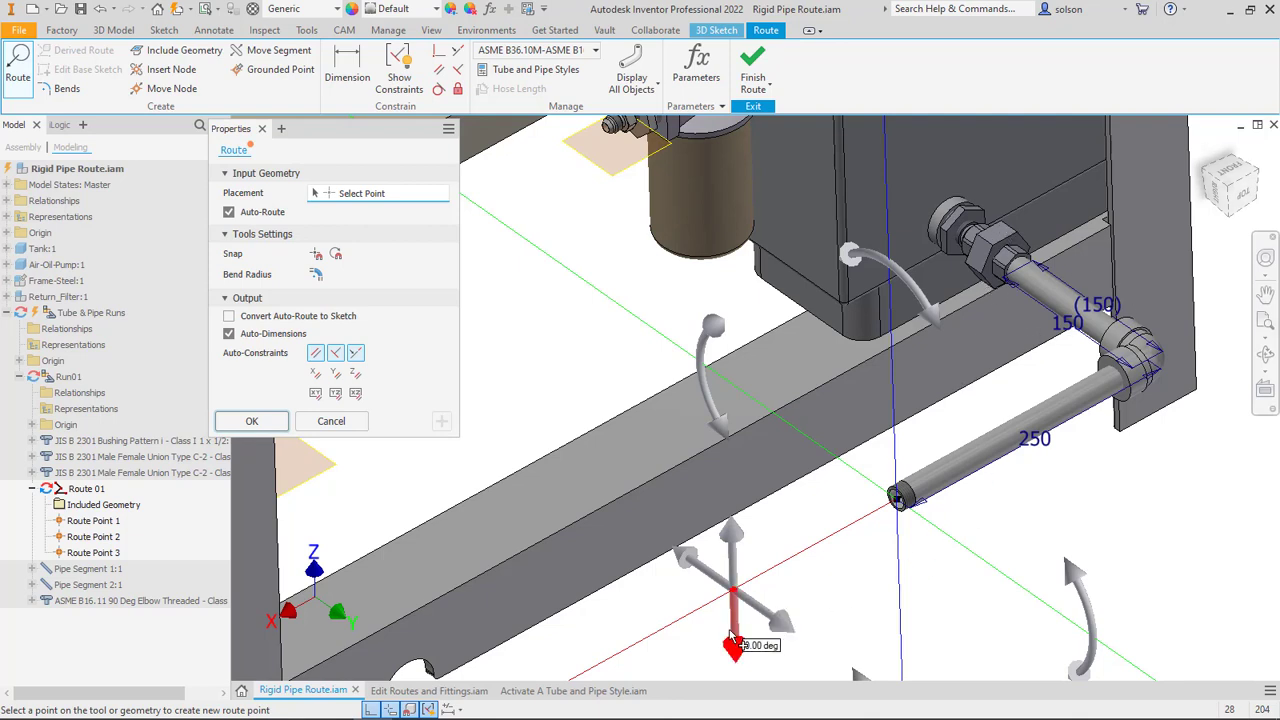
left_click(731, 634)
scroll(717, 476, "up", 3)
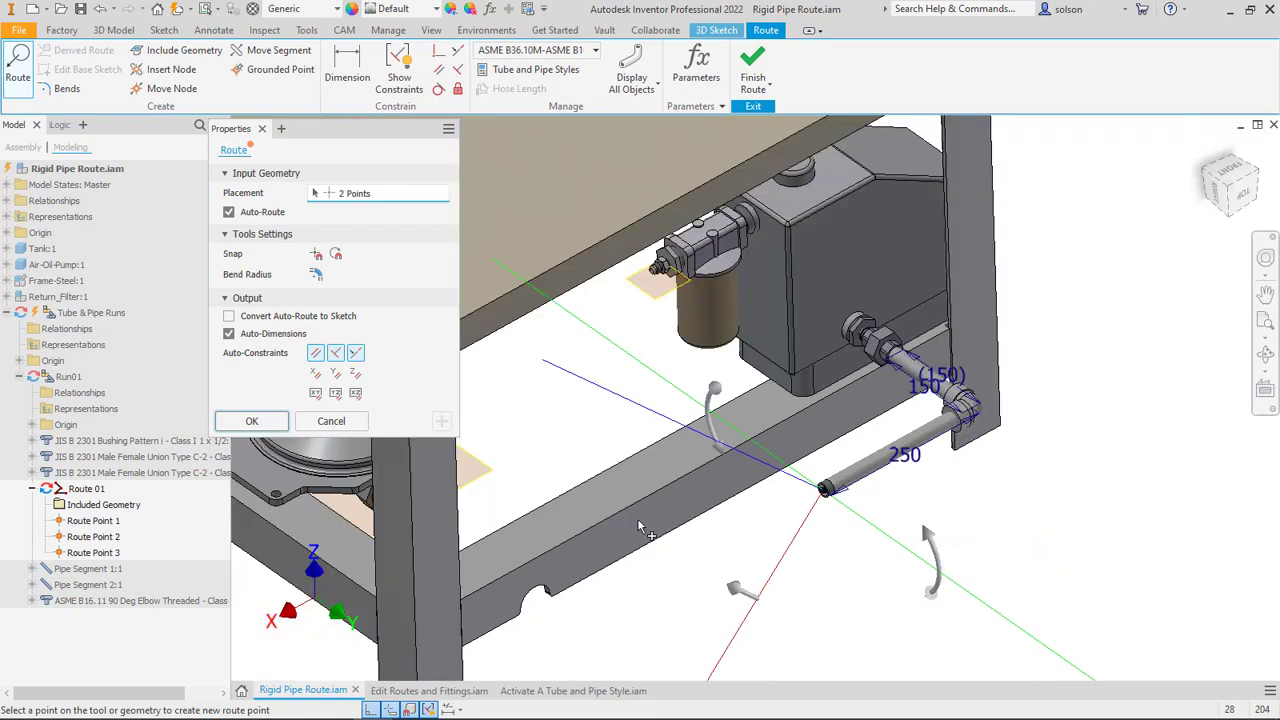
scroll(600, 505, "down", 2)
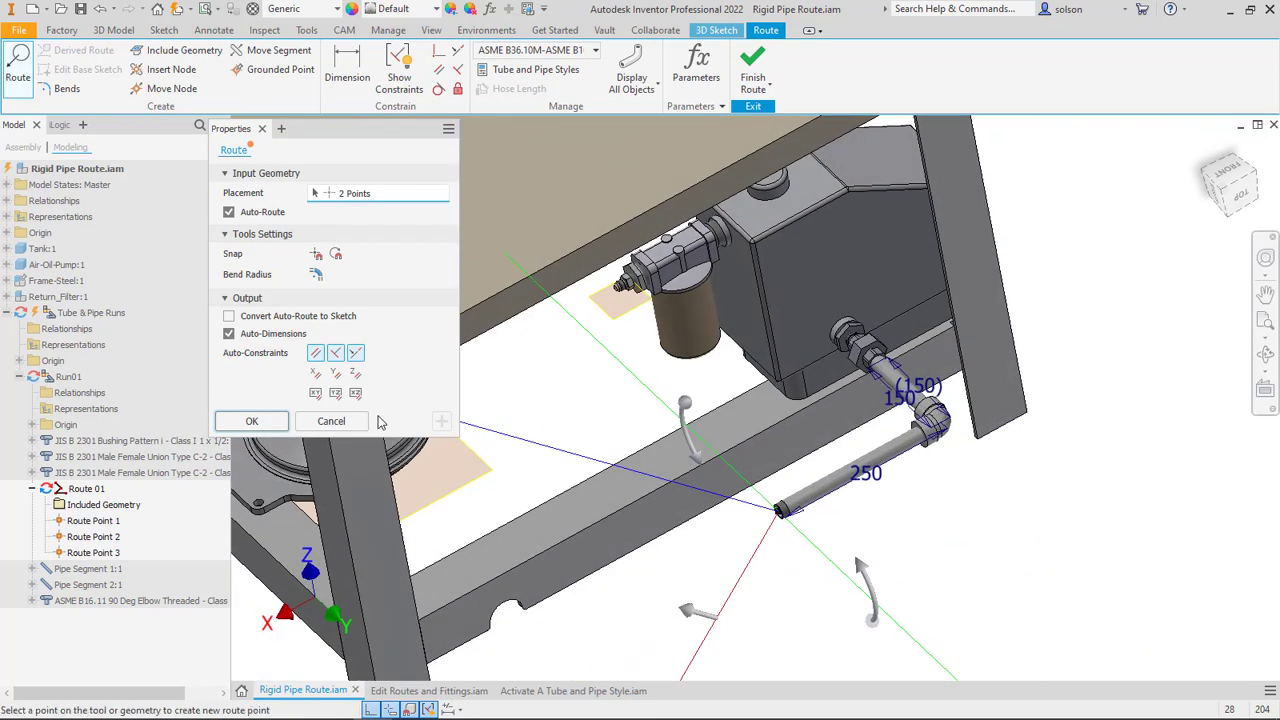
left_click(316, 258)
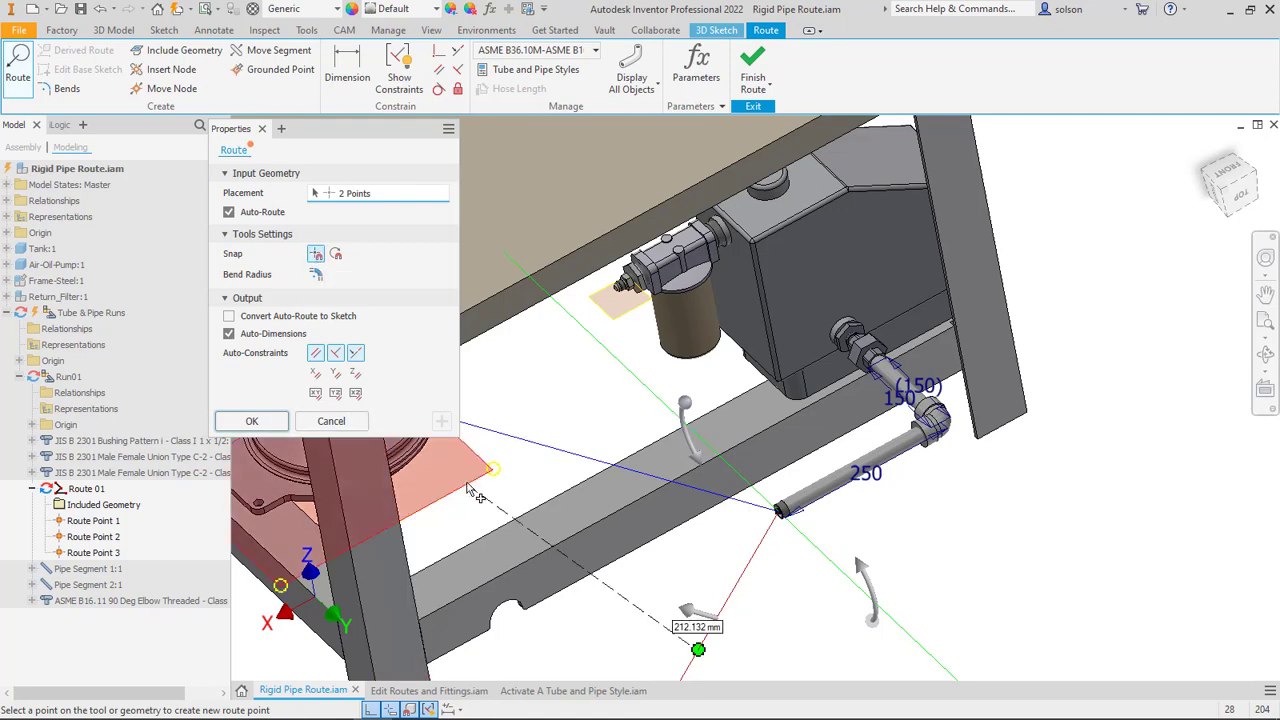
left_click(676, 549)
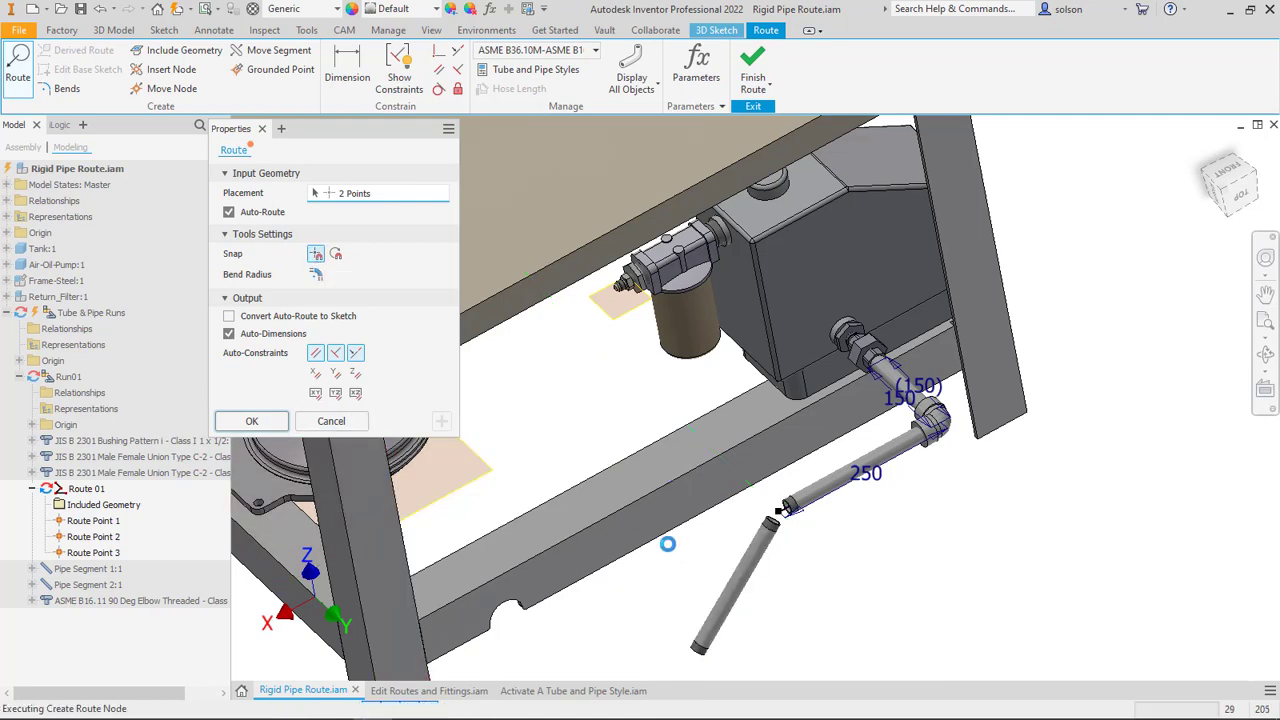
middle_click_drag(676, 549, 573, 486, "shift")
left_click(621, 484)
- Add a point via Select Other Snap, auto-route to the lower pipe end, and confirm
right_click(451, 535)
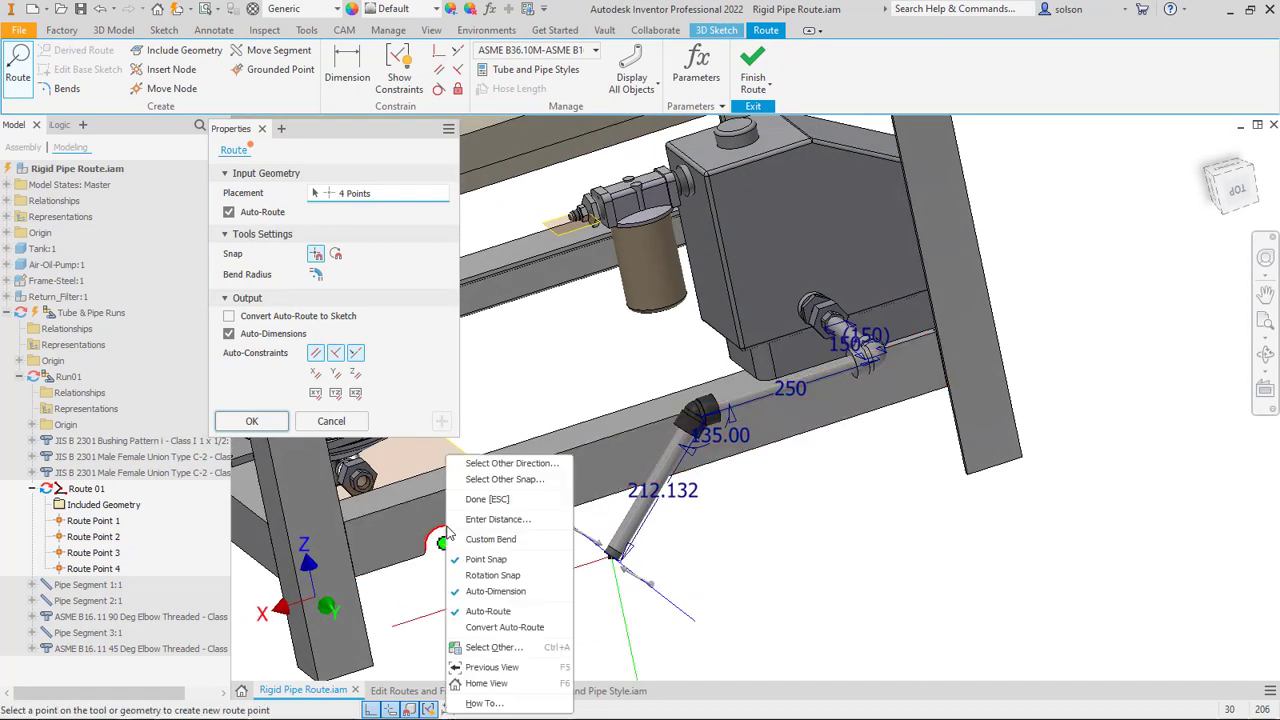
left_click(527, 480)
left_click(527, 492)
middle_click_drag(527, 492, 382, 491, "shift")
left_click(382, 491)
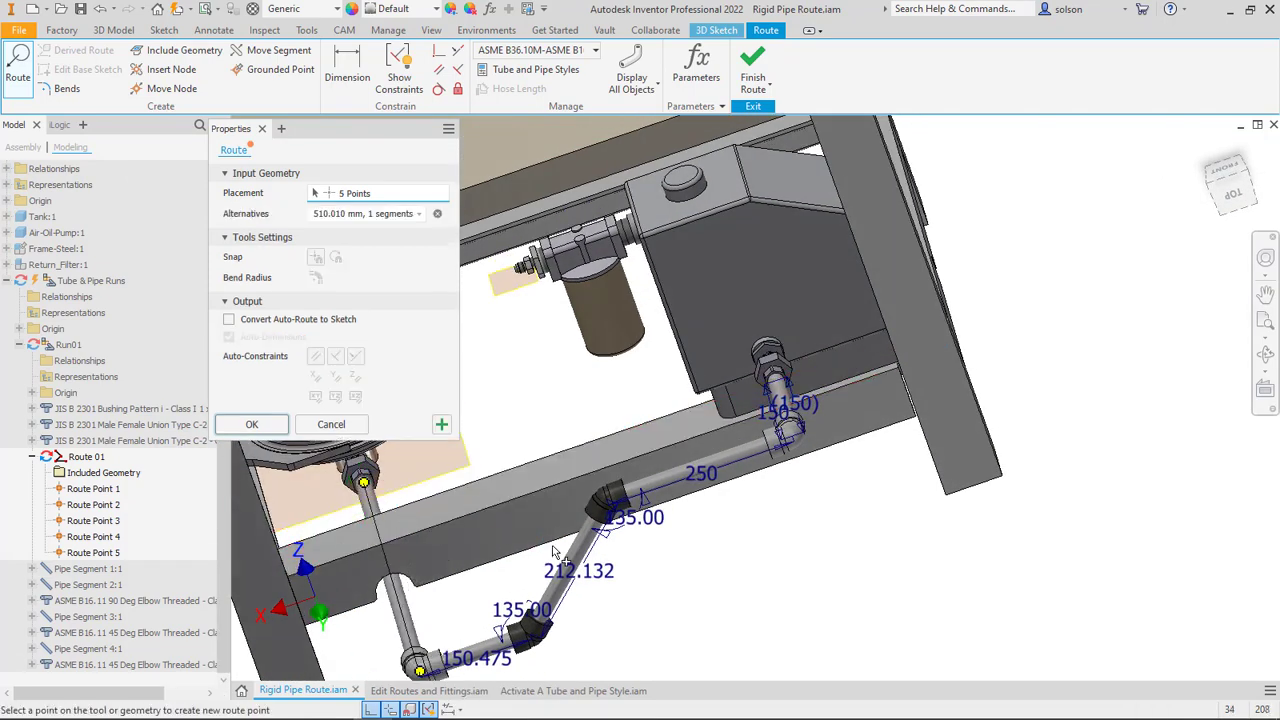
left_click(252, 425)
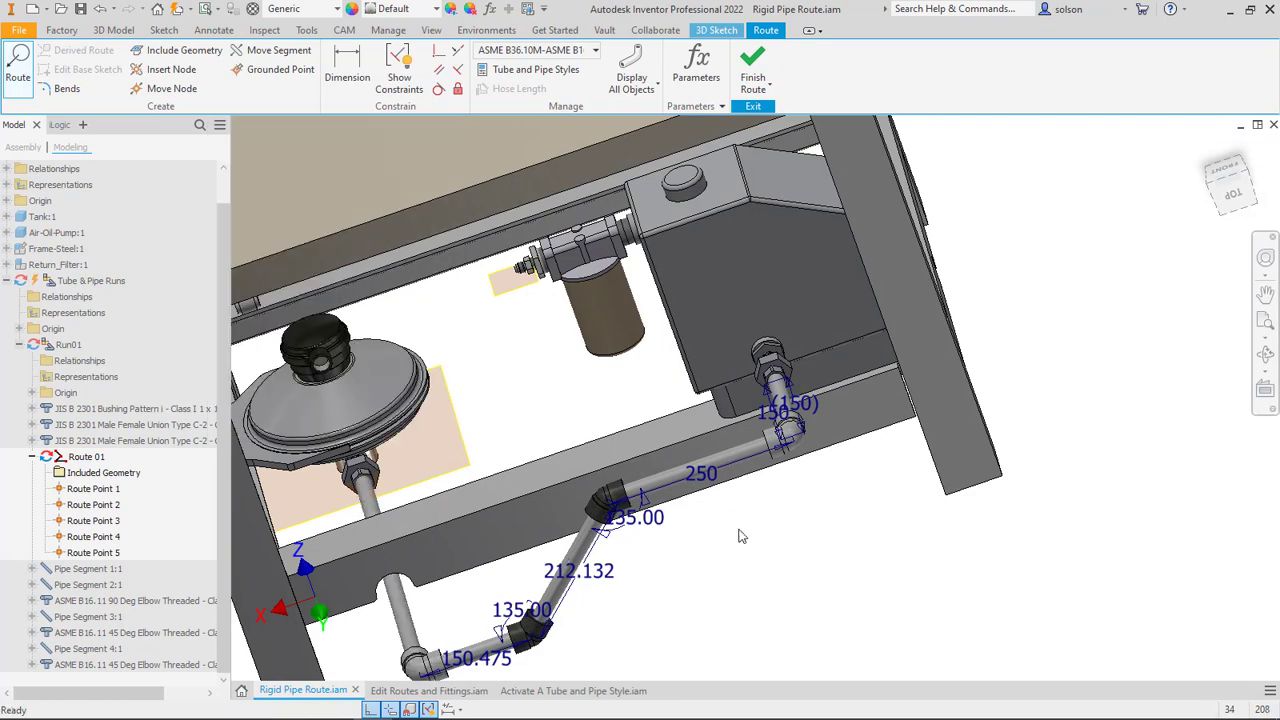
middle_click_drag(728, 543, 781, 523, "shift")
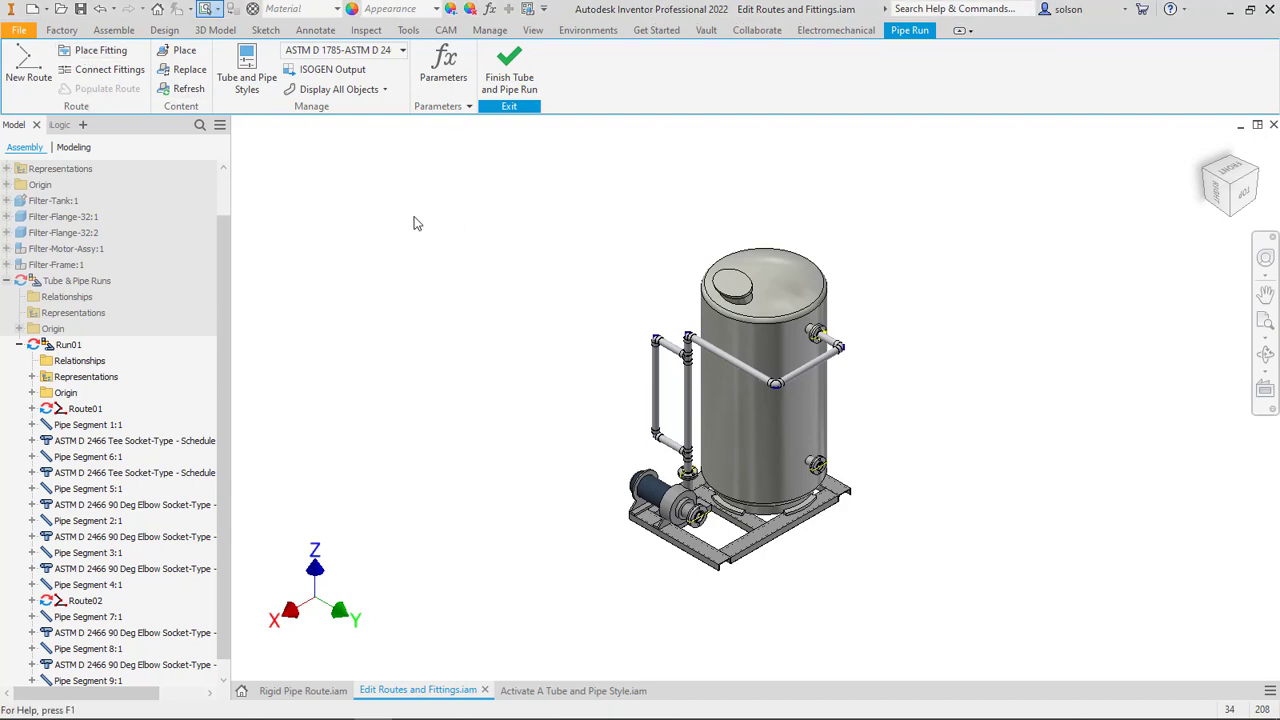
- Place Fittings PVC Union-Done on the horizontal pipe, splitting it into segments 3 and 10
scroll(617, 465, "down", 8)
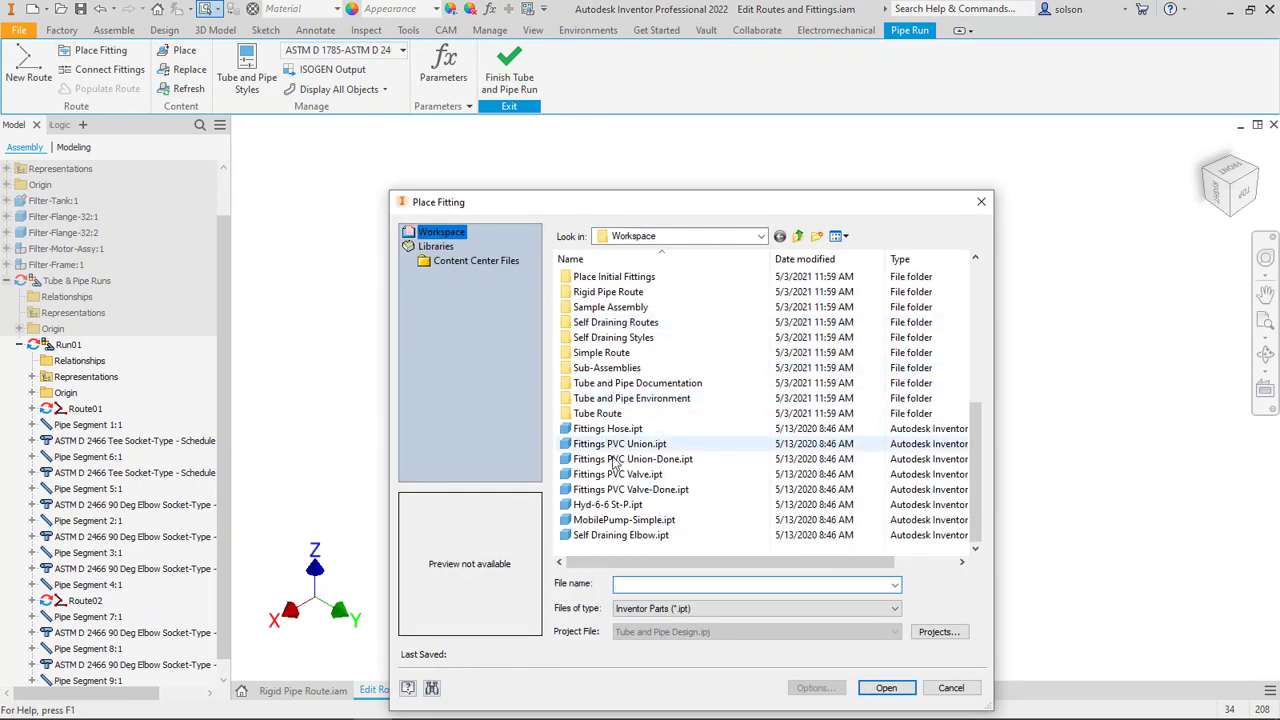
left_click(630, 460)
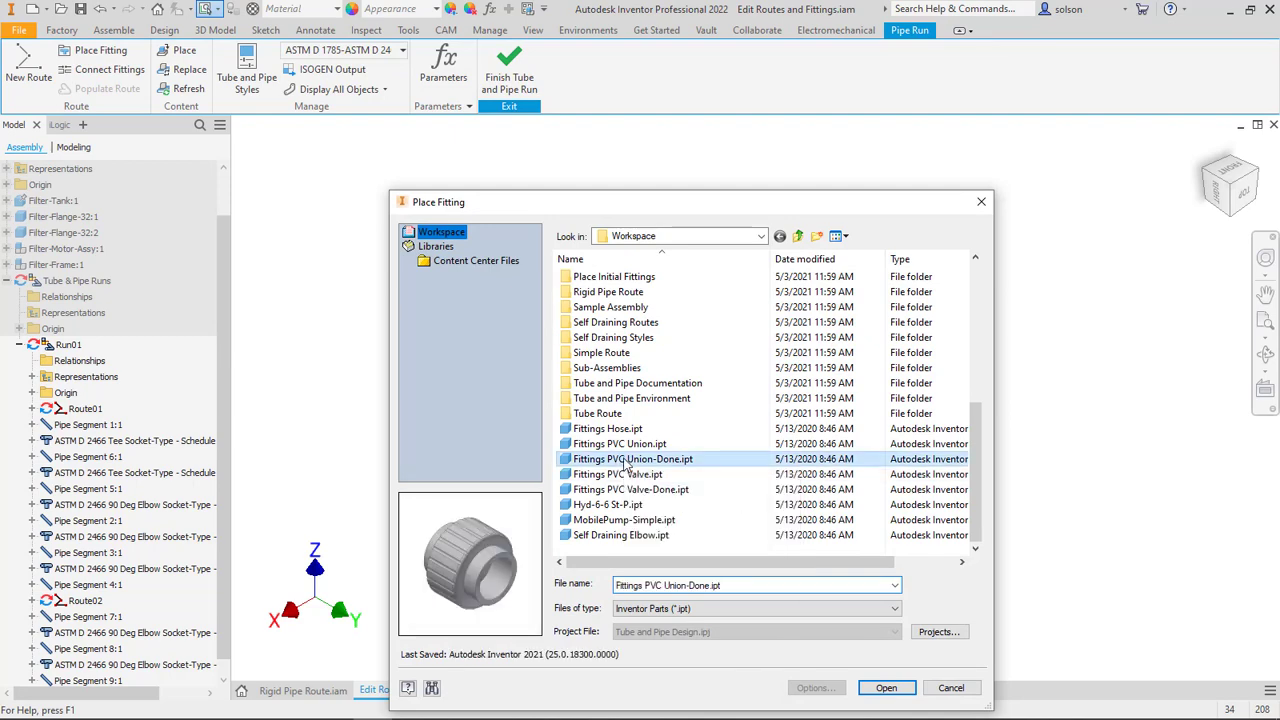
left_click(886, 688)
scroll(866, 333, "up", 3)
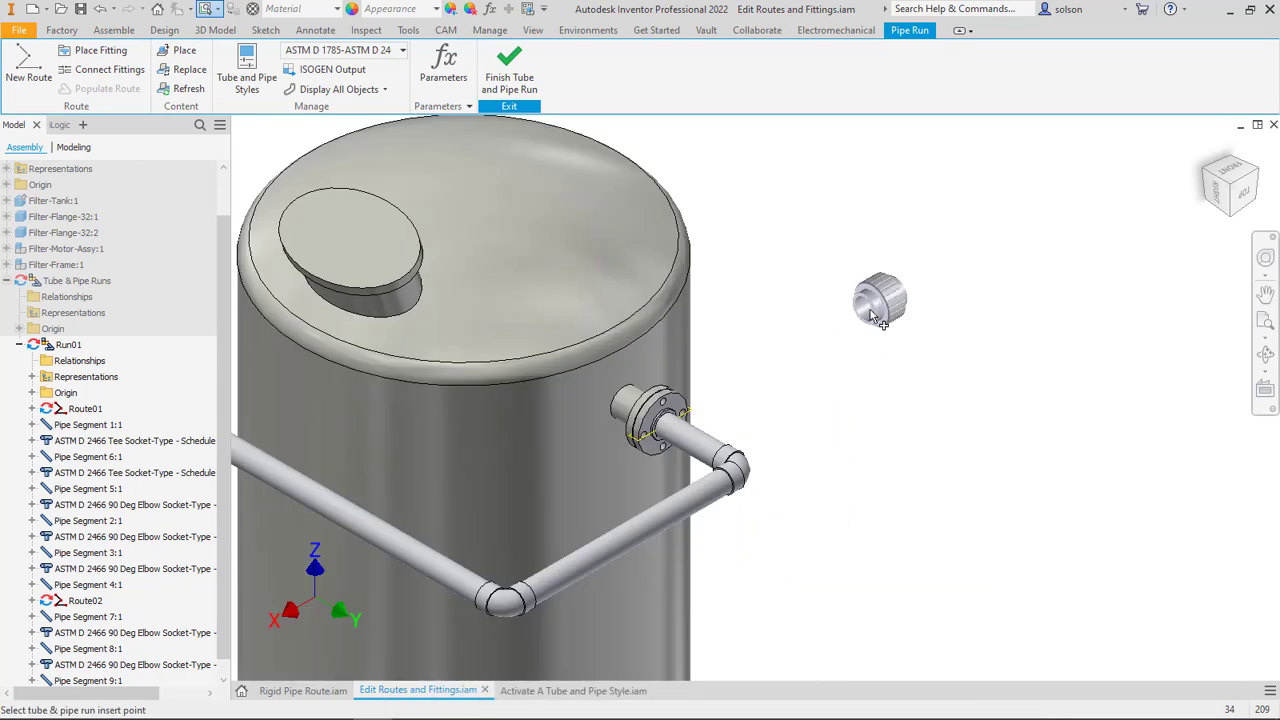
left_click(623, 537)
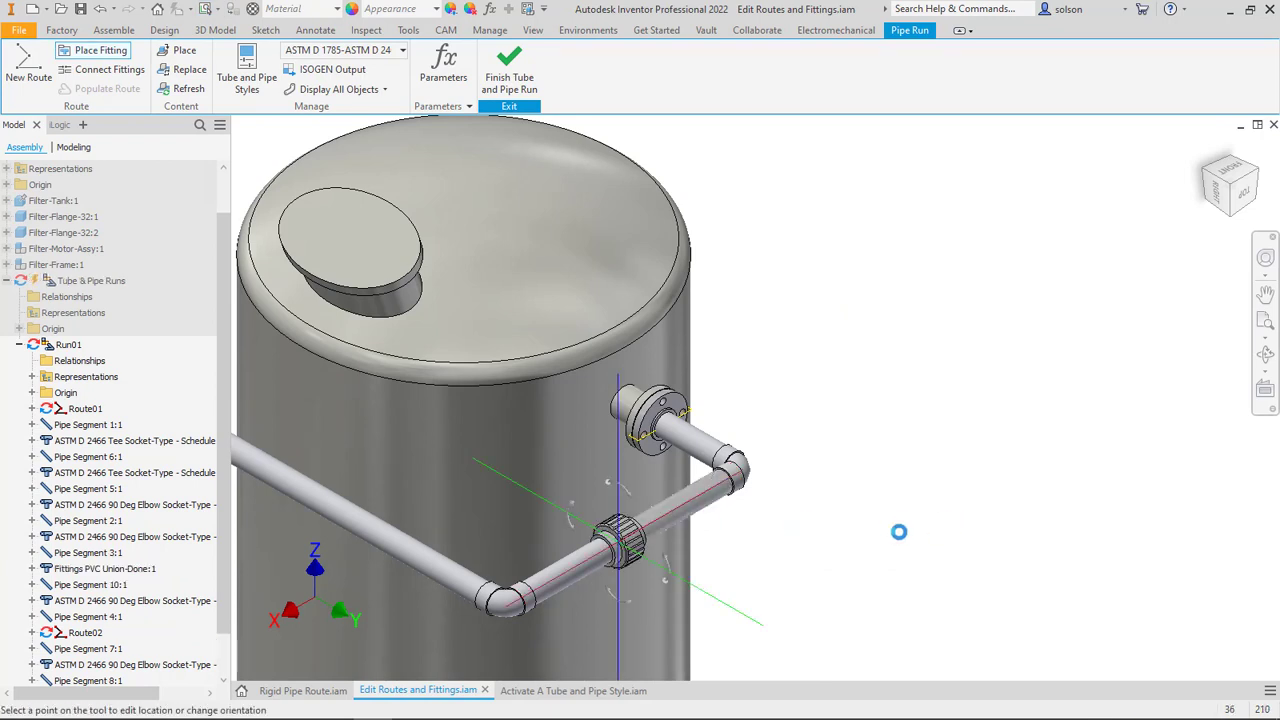
right_click(930, 356)
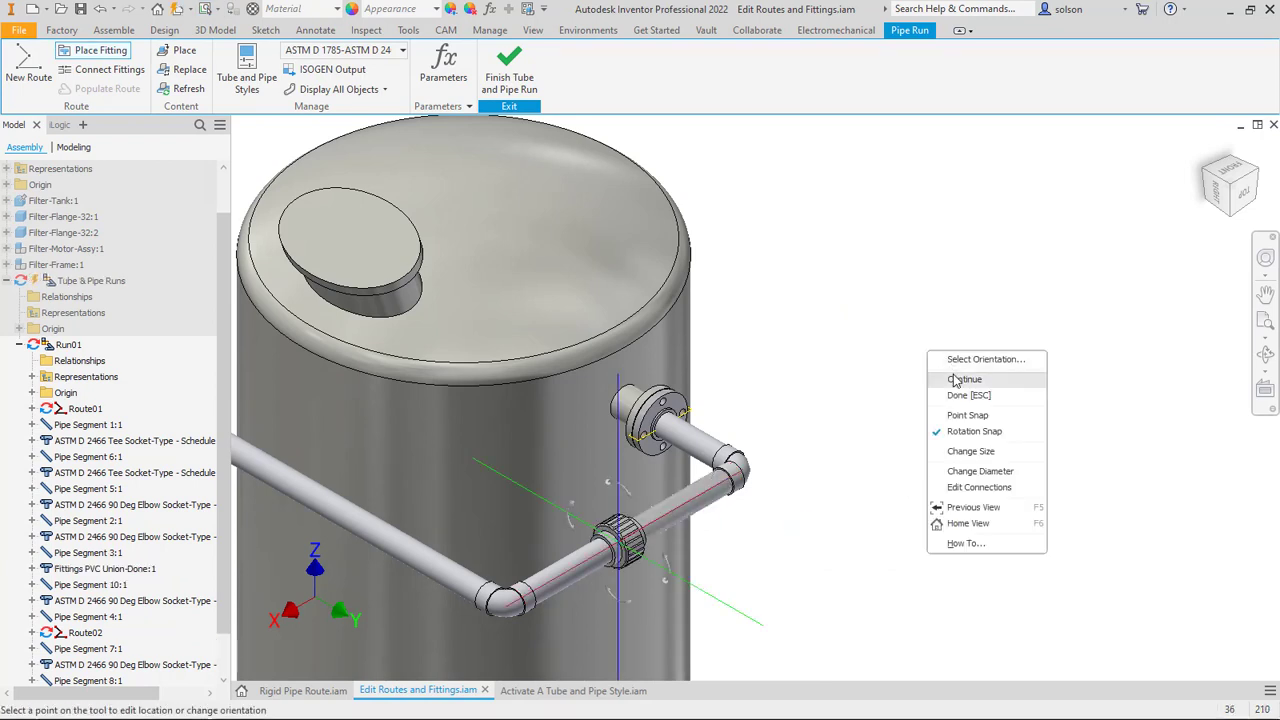
left_click(964, 379)
scroll(900, 322, "down", 3)
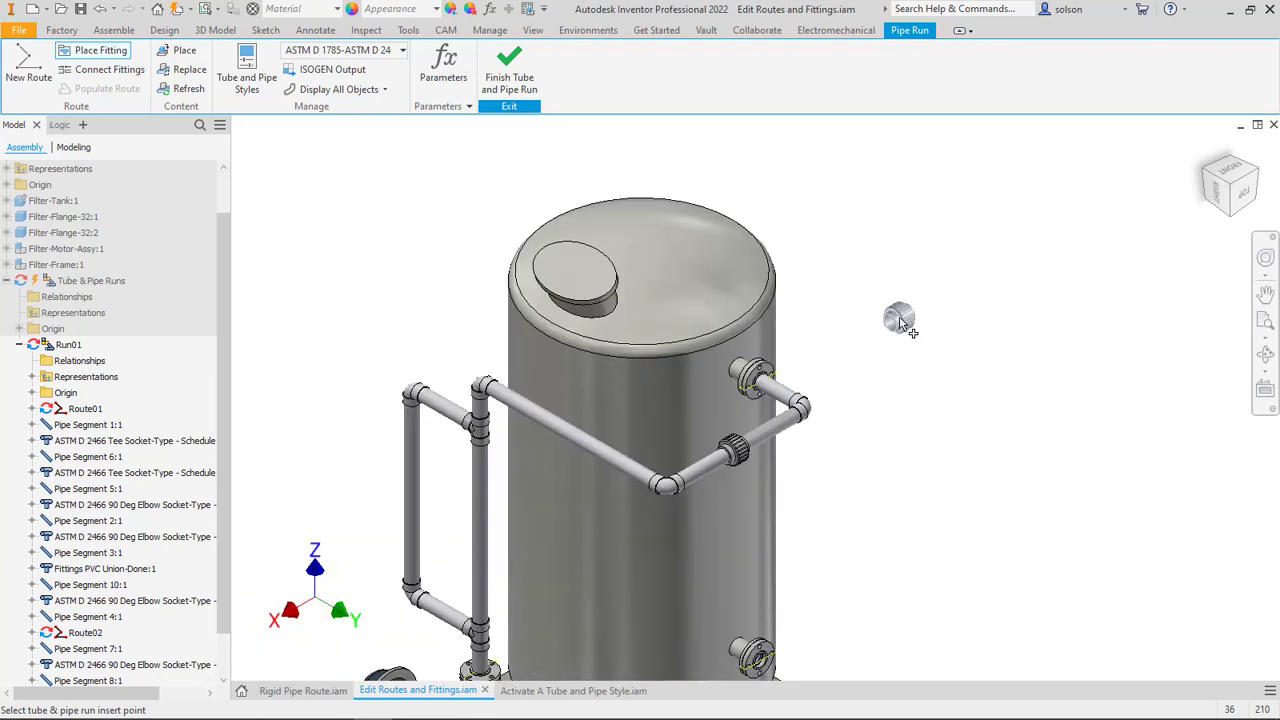
key("Escape")
scroll(876, 310, "down", 3)
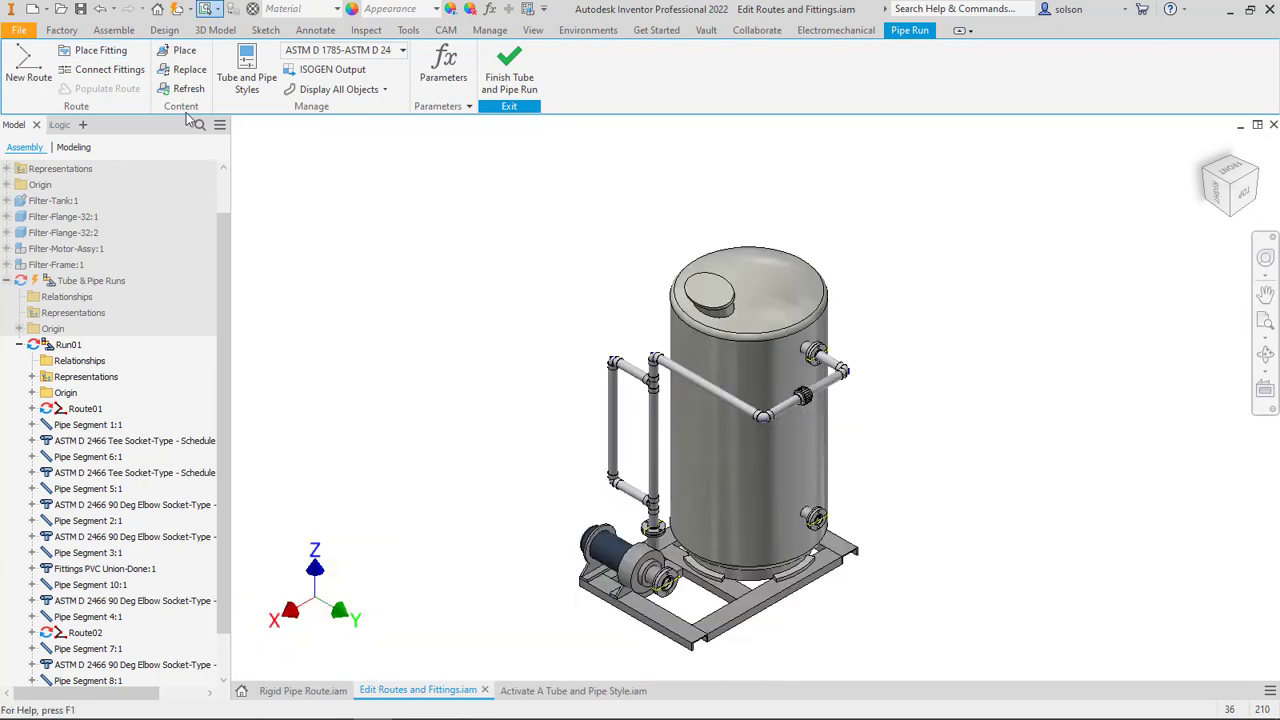
- Select the Fittings PVC Valve from Content Center with ND 2 and Closed state
left_click(181, 52)
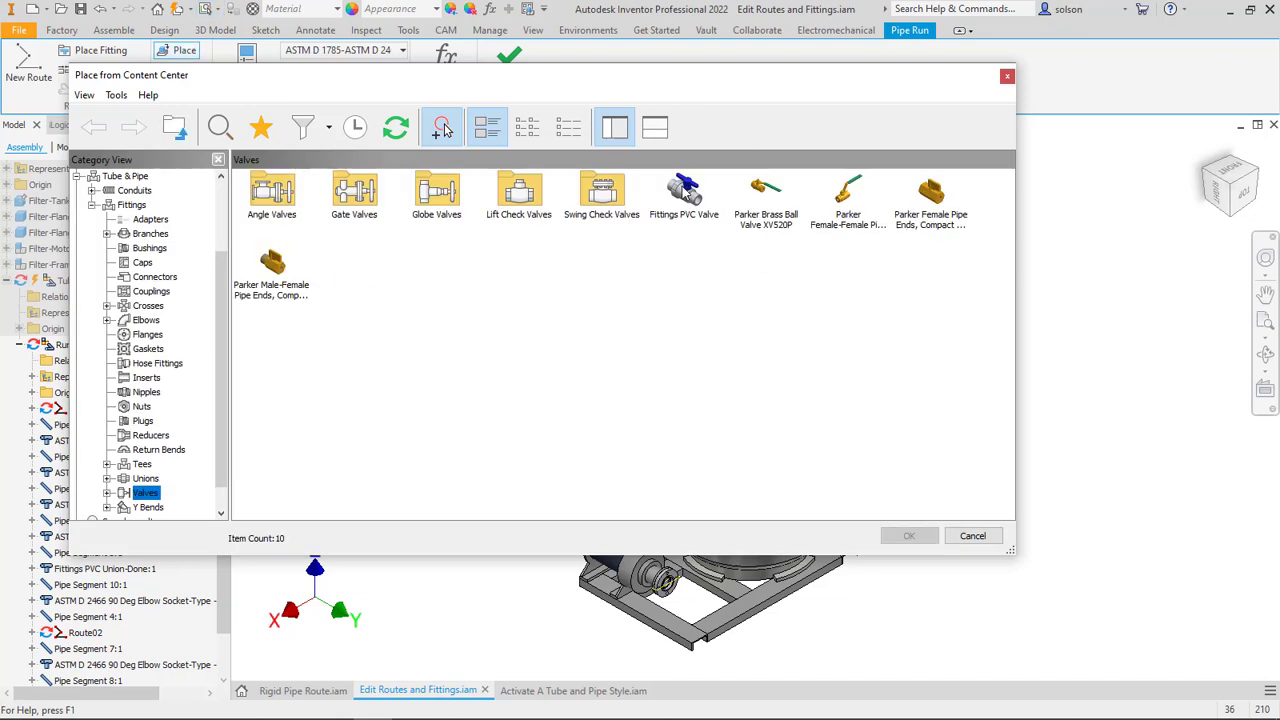
double_click(684, 190)
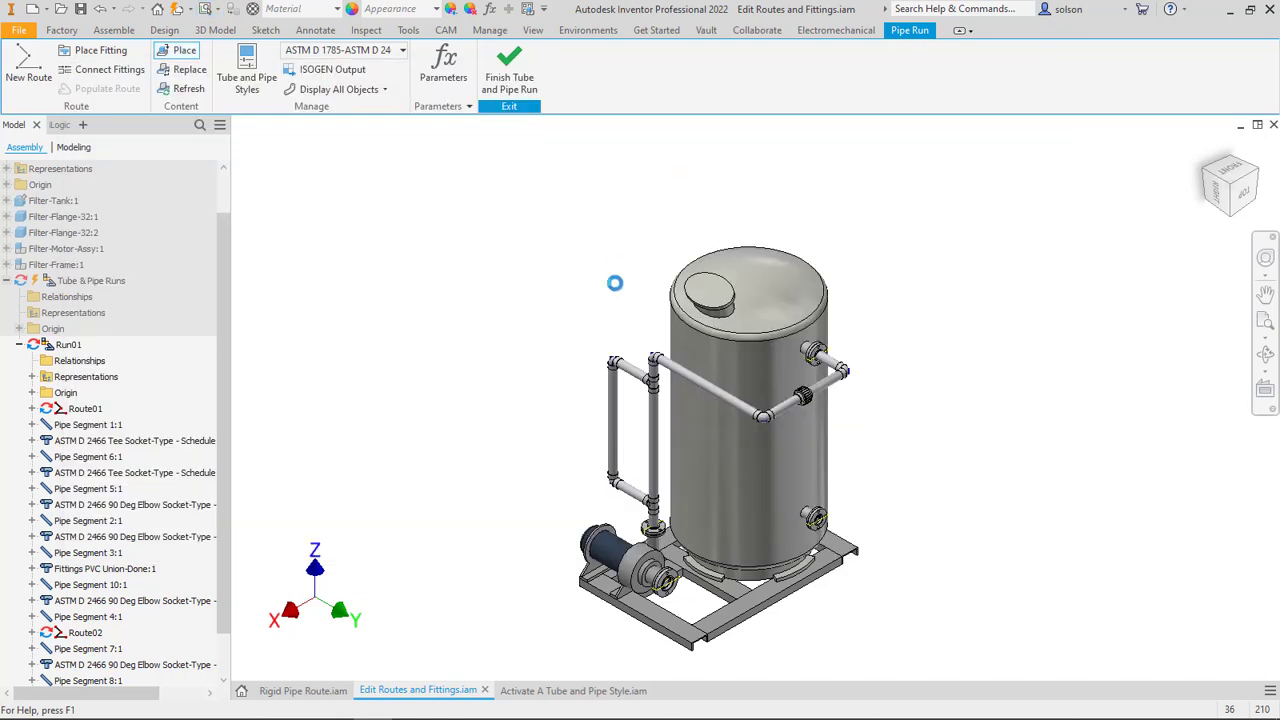
left_click(563, 400)
left_click(622, 302)
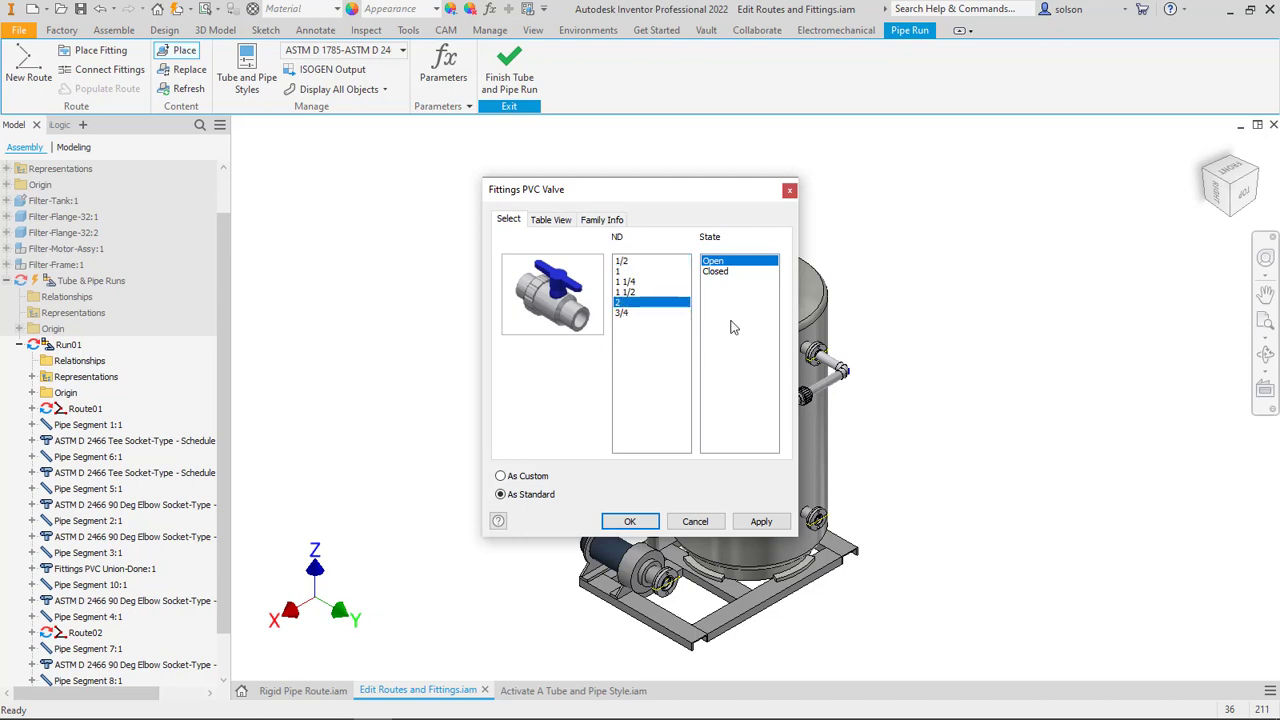
left_click(715, 271)
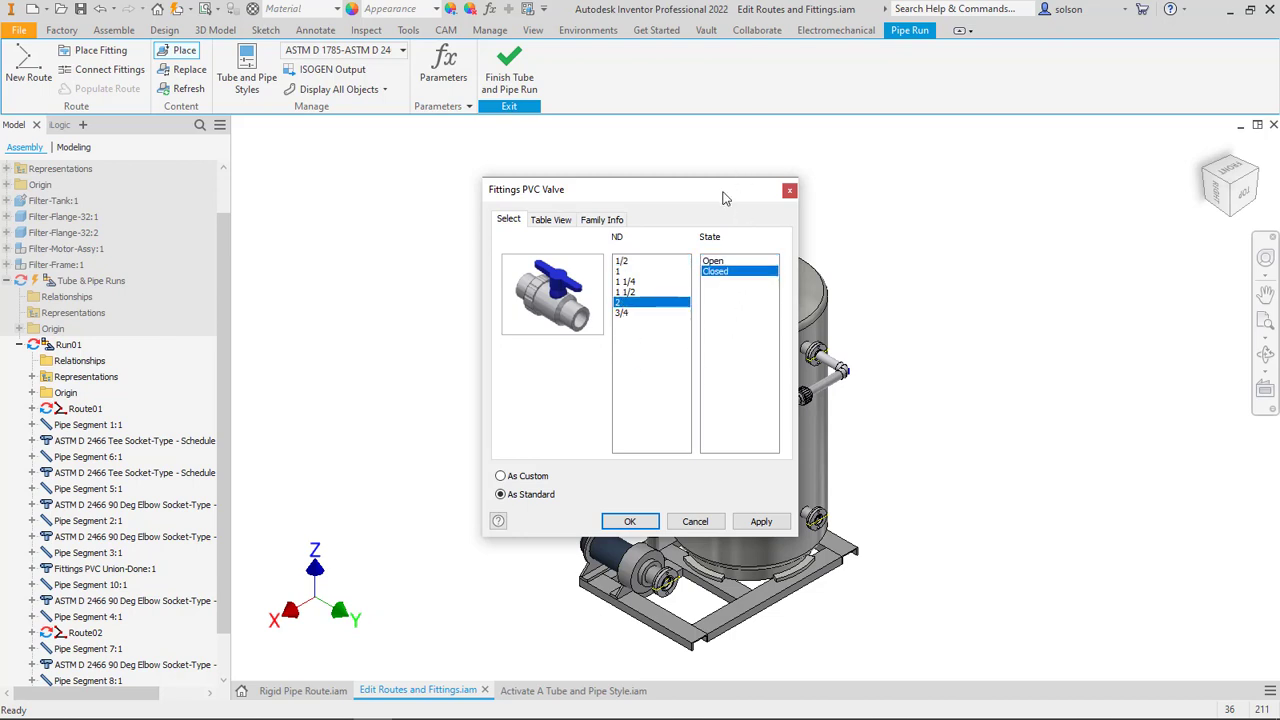
left_click_drag(724, 194, 459, 197)
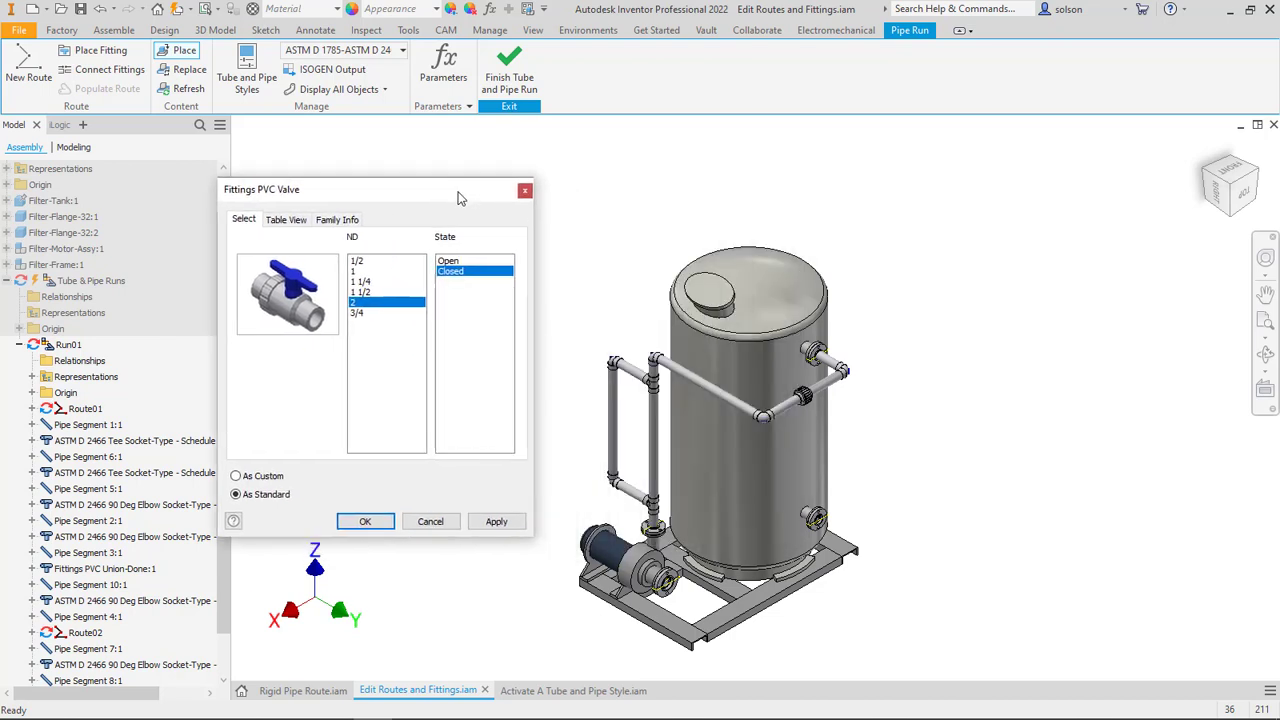
left_click(496, 521)
- Place the valve on the left vertical pipe, rotated -50 degrees, and continue
scroll(585, 429, "up", 4)
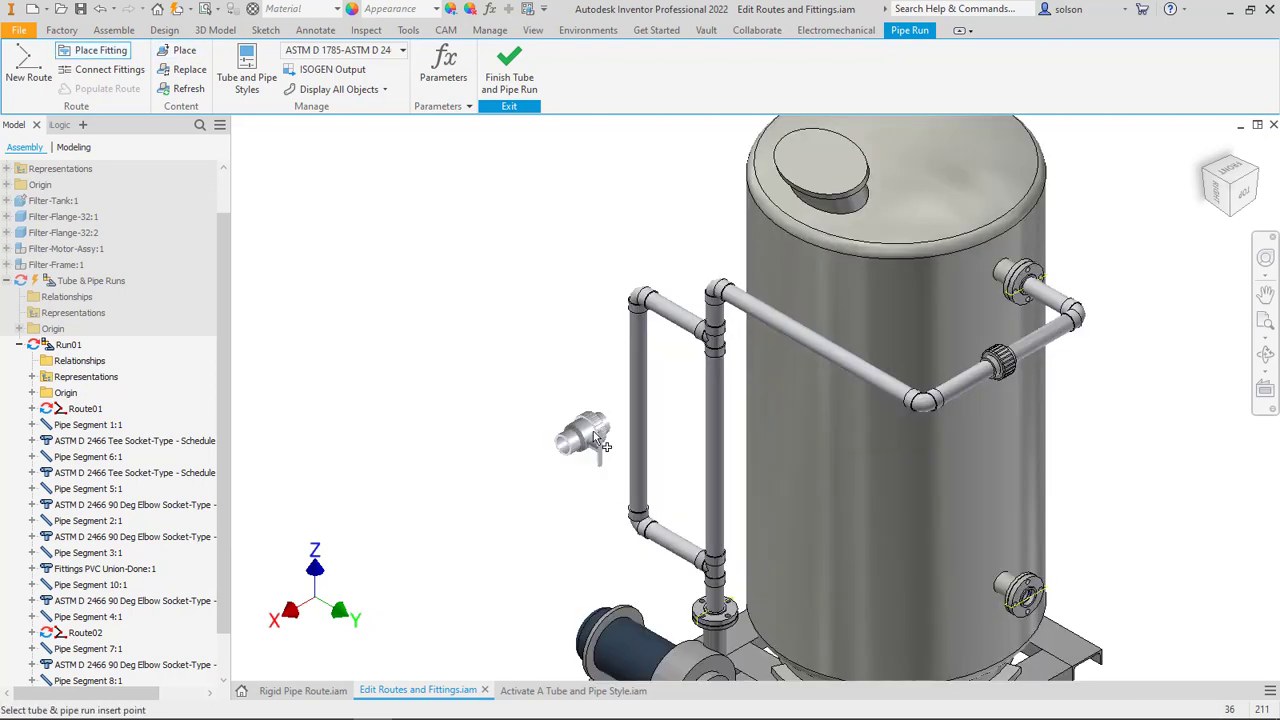
left_click(642, 424)
left_click_drag(685, 437, 566, 447)
right_click(508, 380)
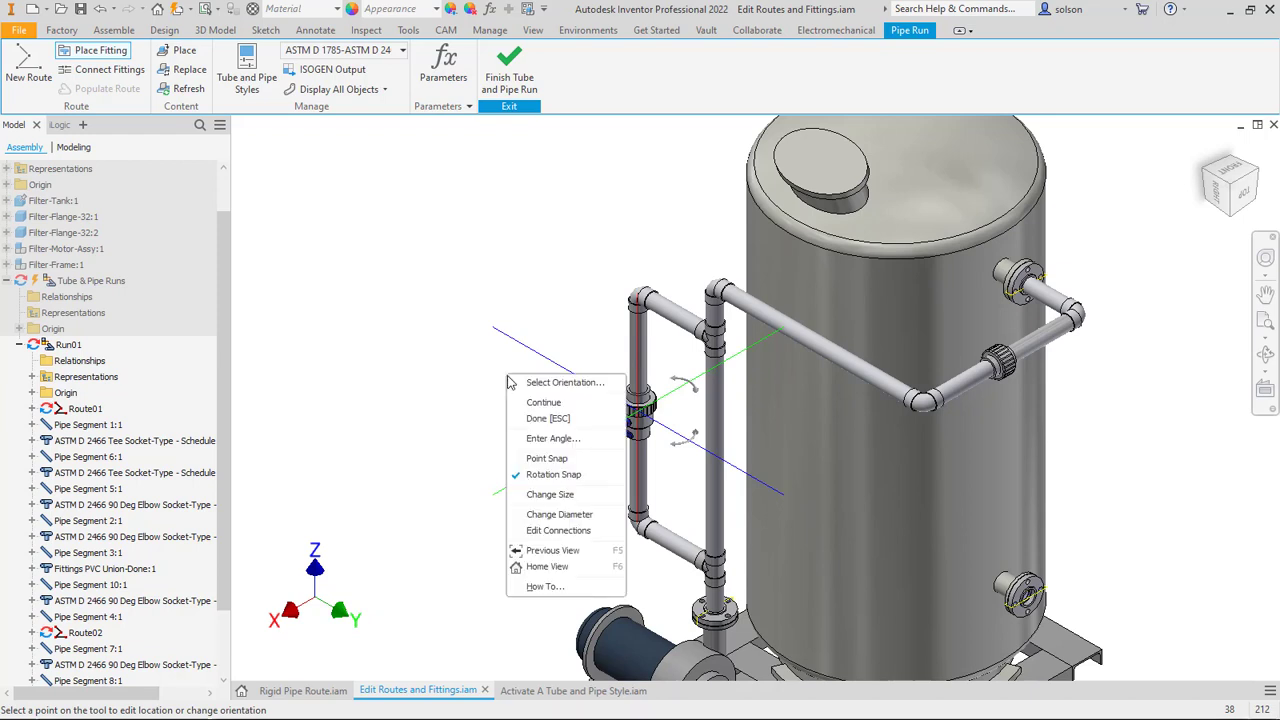
left_click(543, 403)
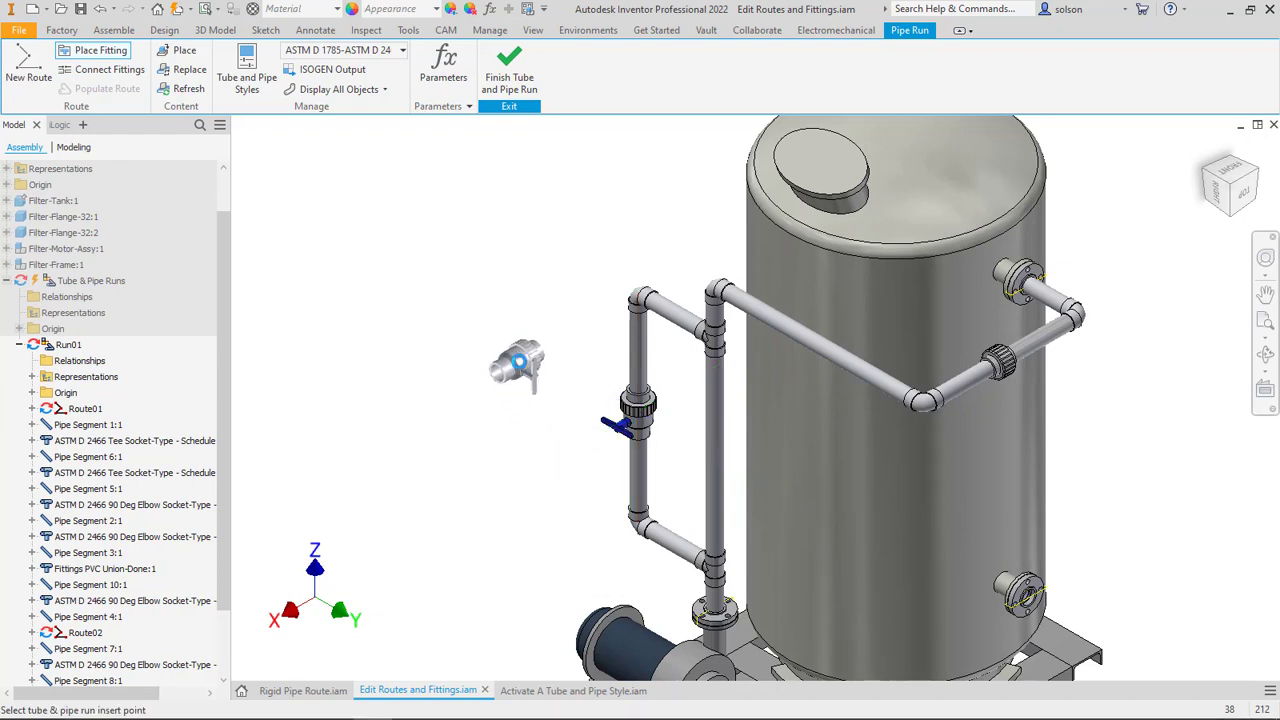
- Cancel the second valve placement to return to the Content Center Valves catalog
left_click(520, 366)
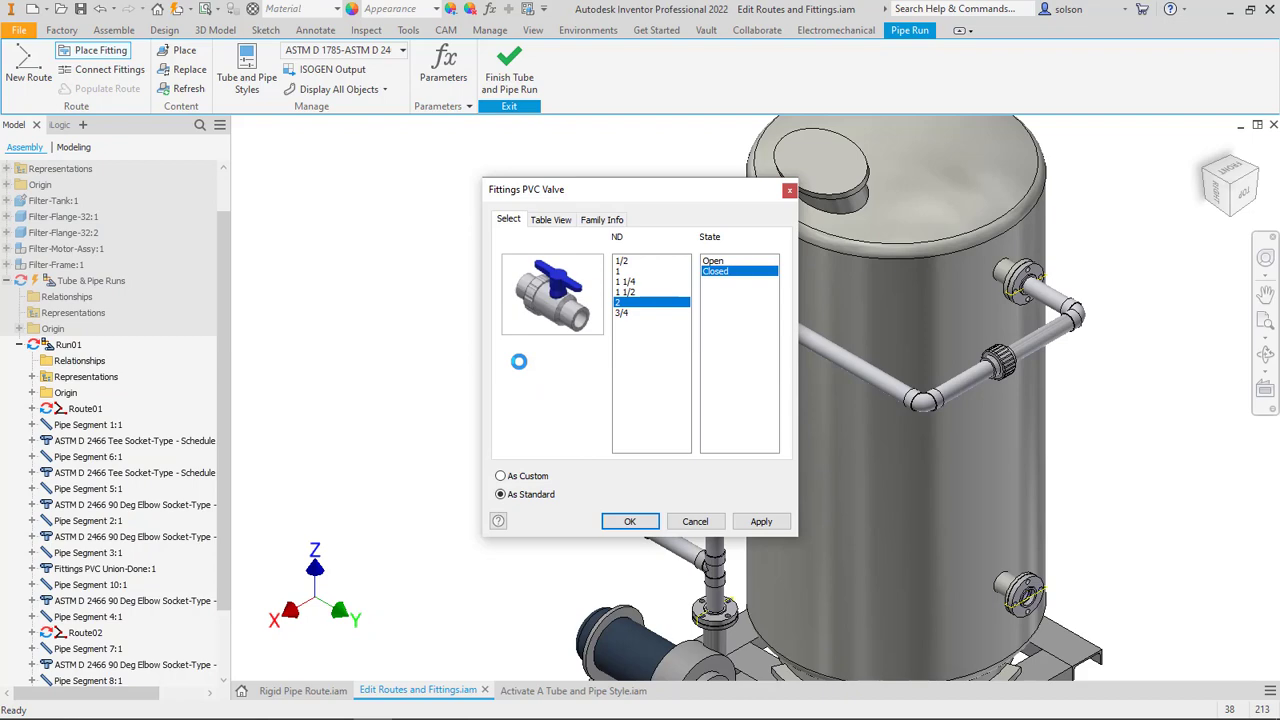
left_click(695, 521)
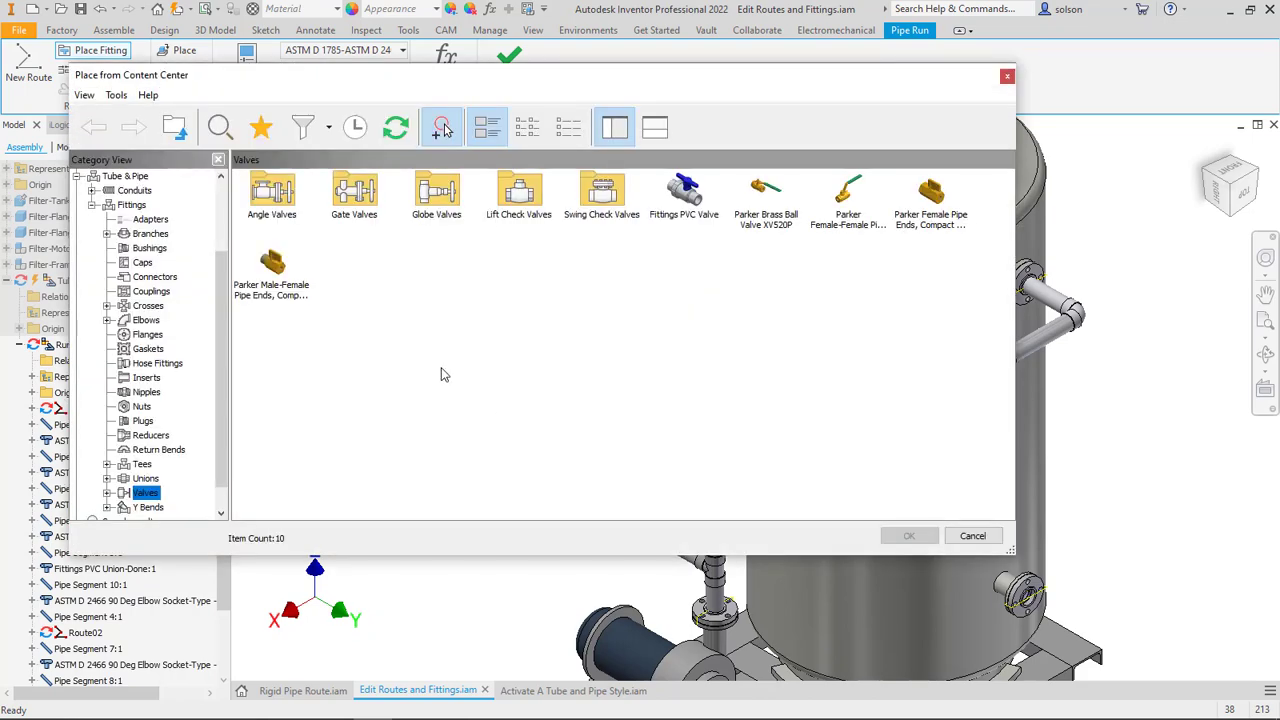